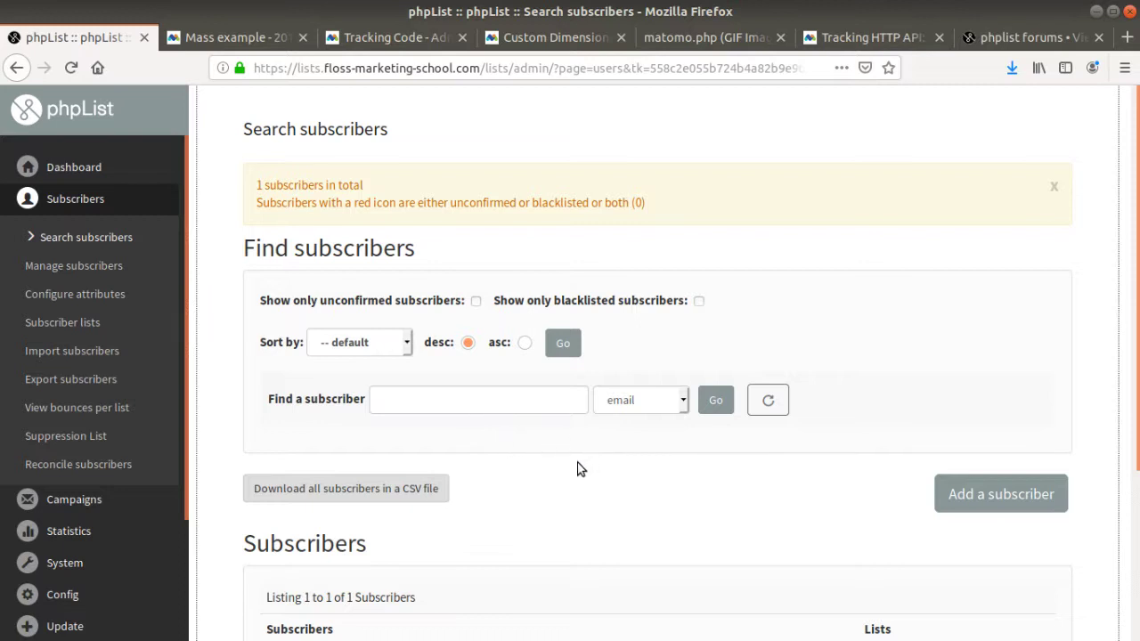
- Look over the subscriber search page down to the list of existing subscribers
{"action": "scroll", "coordinate": [564, 474], "scroll_direction": "down", "scroll_amount": 1}
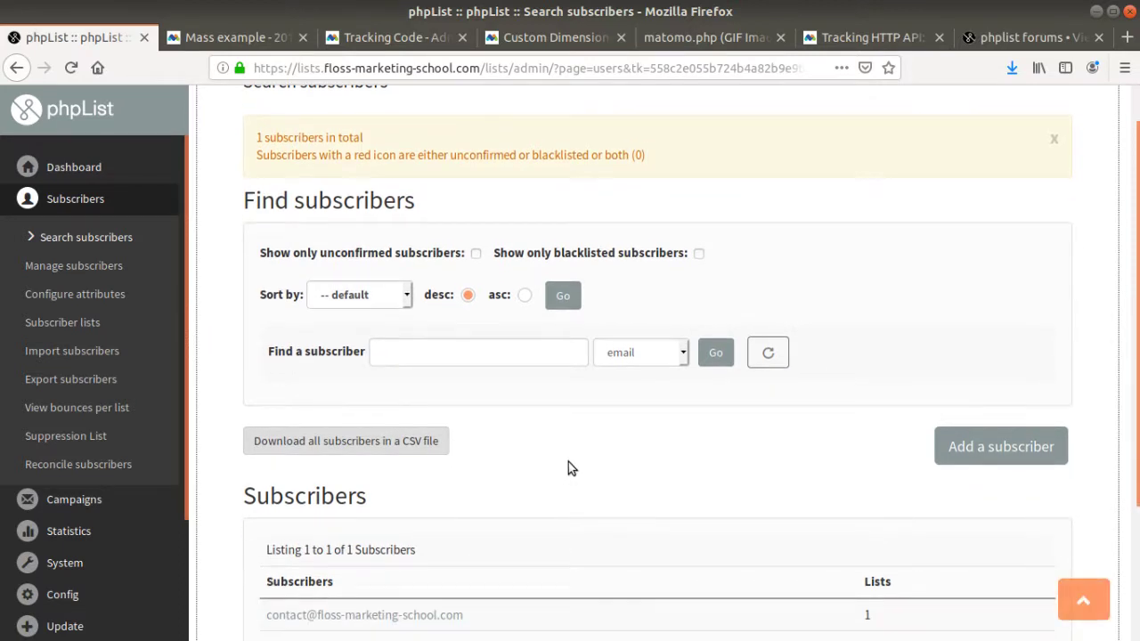
{"action": "scroll", "coordinate": [569, 463], "scroll_direction": "down", "scroll_amount": 1}
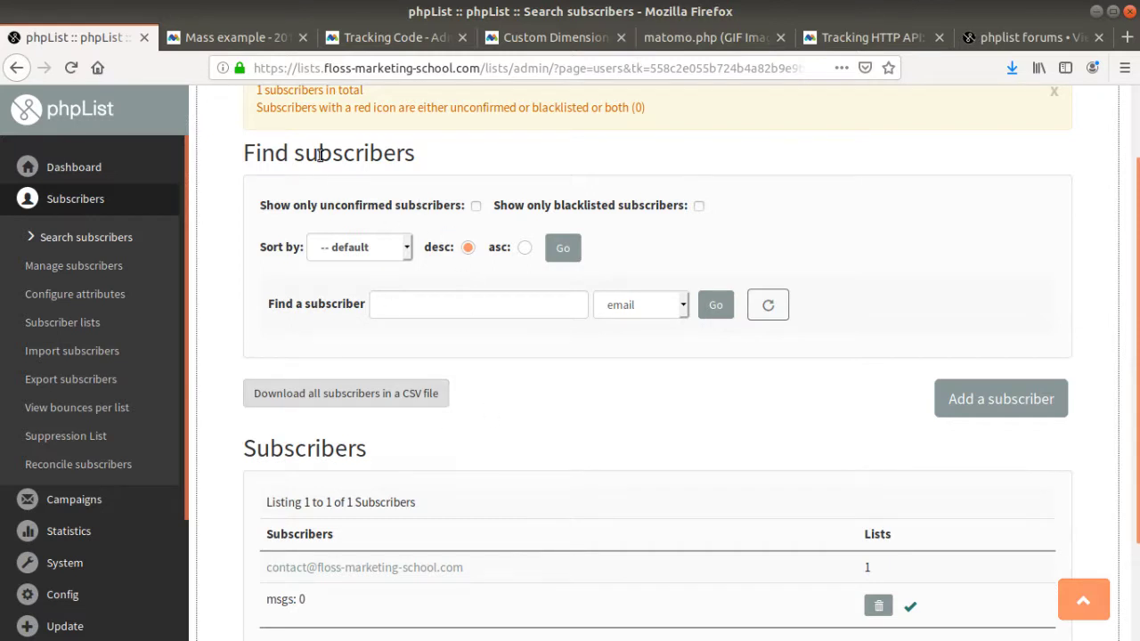
{"action": "scroll", "coordinate": [391, 416], "scroll_direction": "down", "scroll_amount": 3}
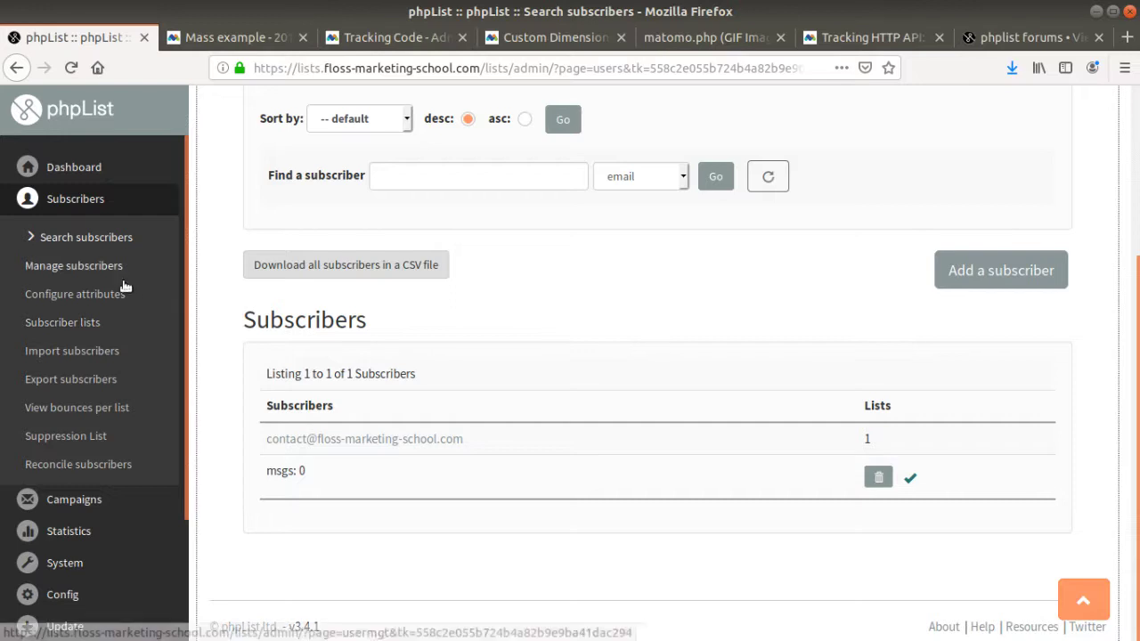
- Open the subscriber attribute configuration and review the settings of the position, age and deviceType attributes
{"action": "left_click", "coordinate": [114, 303]}
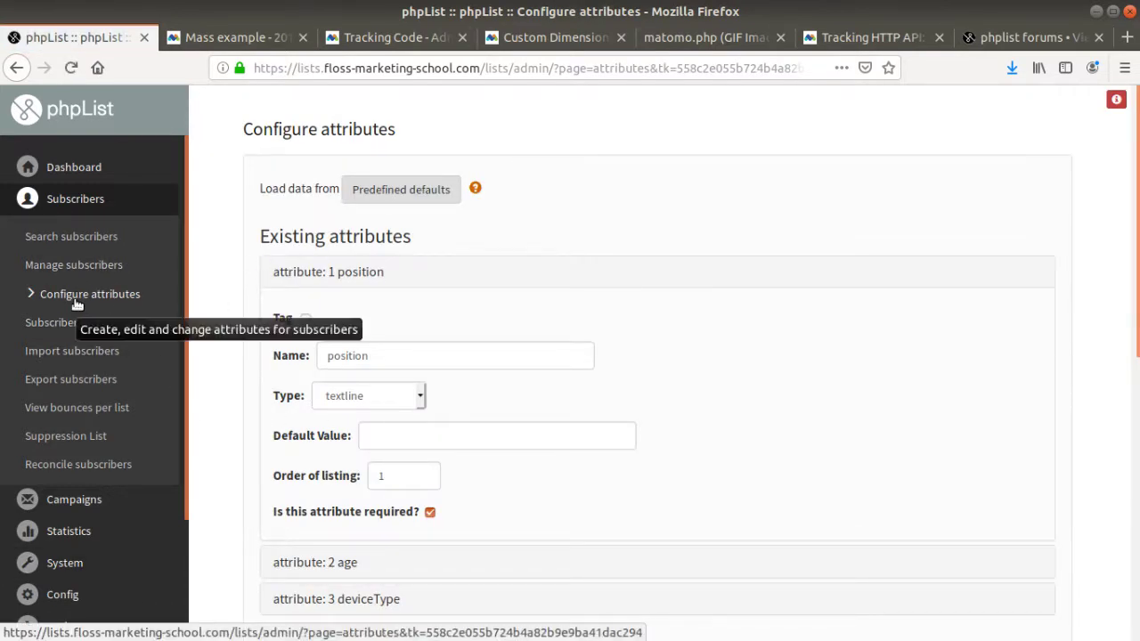
{"action": "scroll", "coordinate": [358, 362], "scroll_direction": "down", "scroll_amount": 2}
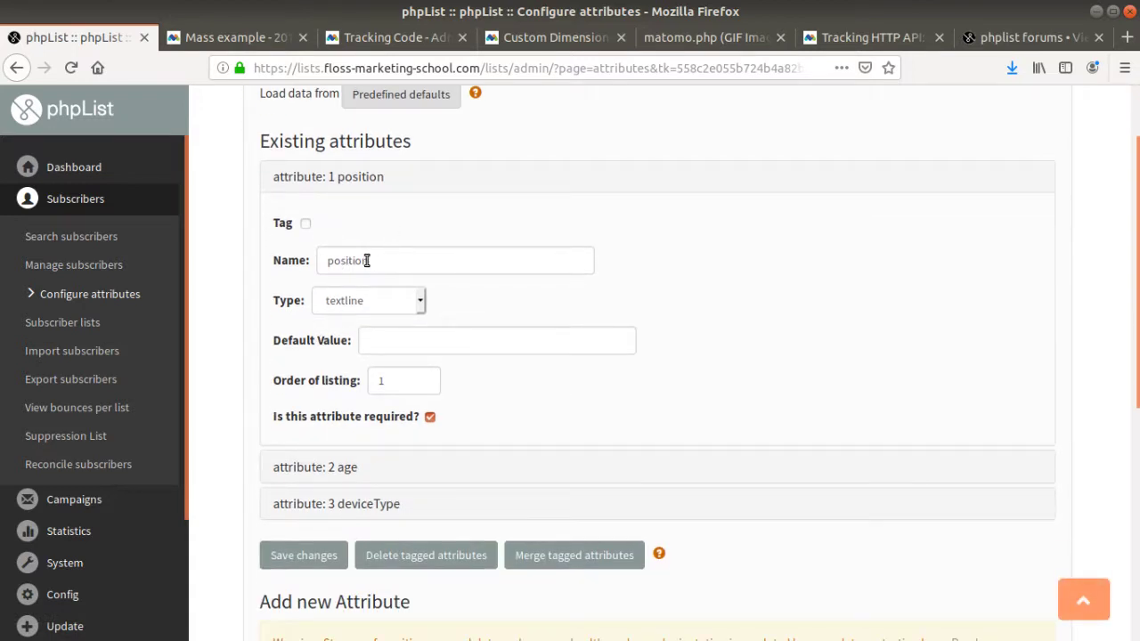
{"action": "left_click_drag", "start_coordinate": [388, 263], "coordinate": [327, 261]}
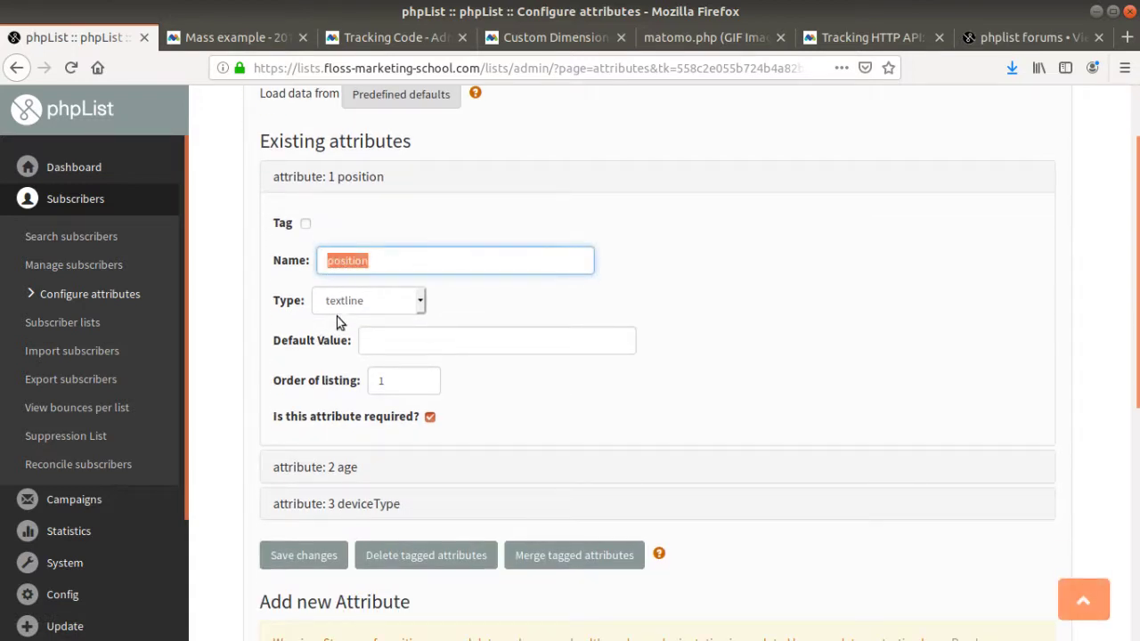
{"action": "left_click", "coordinate": [247, 309]}
{"action": "scroll", "coordinate": [278, 365], "scroll_direction": "down", "scroll_amount": 3}
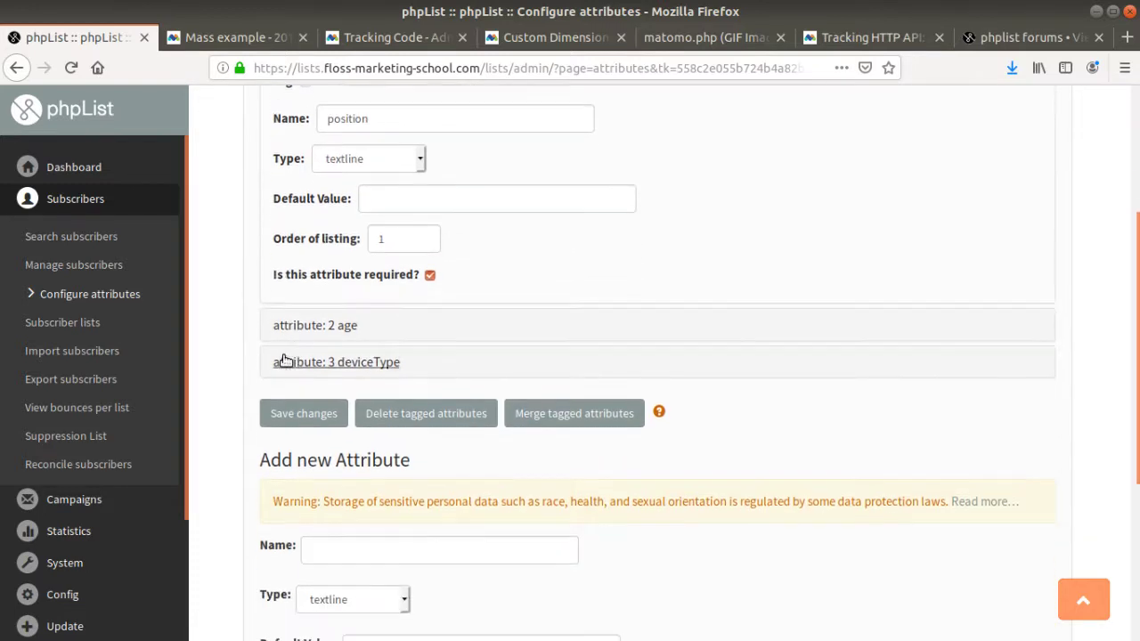
{"action": "left_click", "coordinate": [332, 323]}
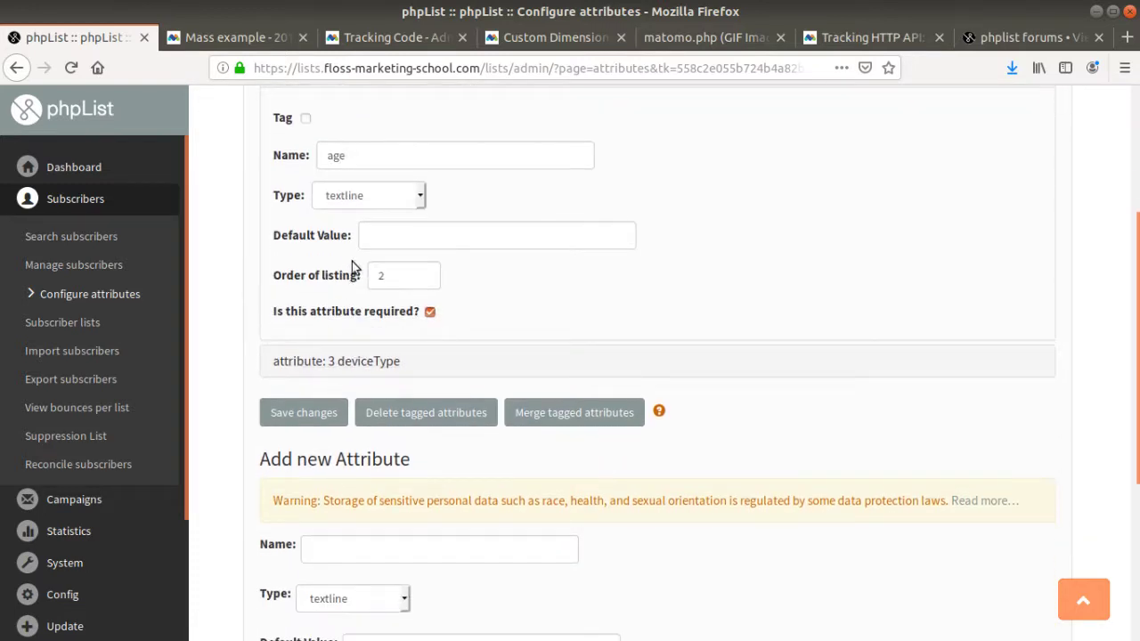
{"action": "left_click", "coordinate": [352, 361]}
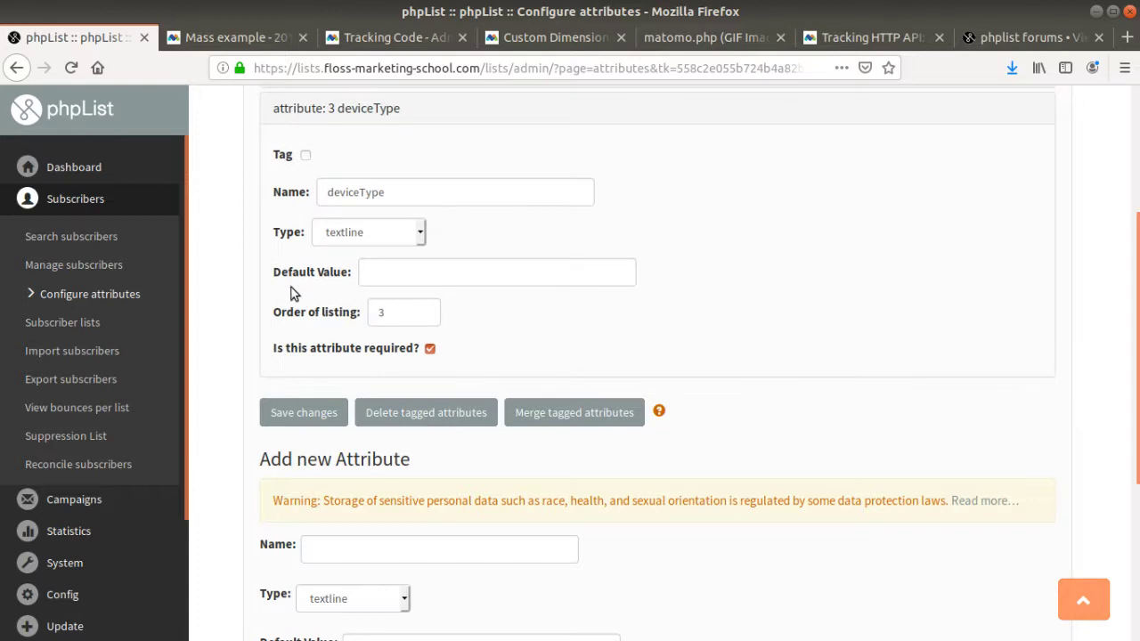
{"action": "scroll", "coordinate": [294, 294], "scroll_direction": "up", "scroll_amount": 5}
{"action": "left_click", "coordinate": [306, 350]}
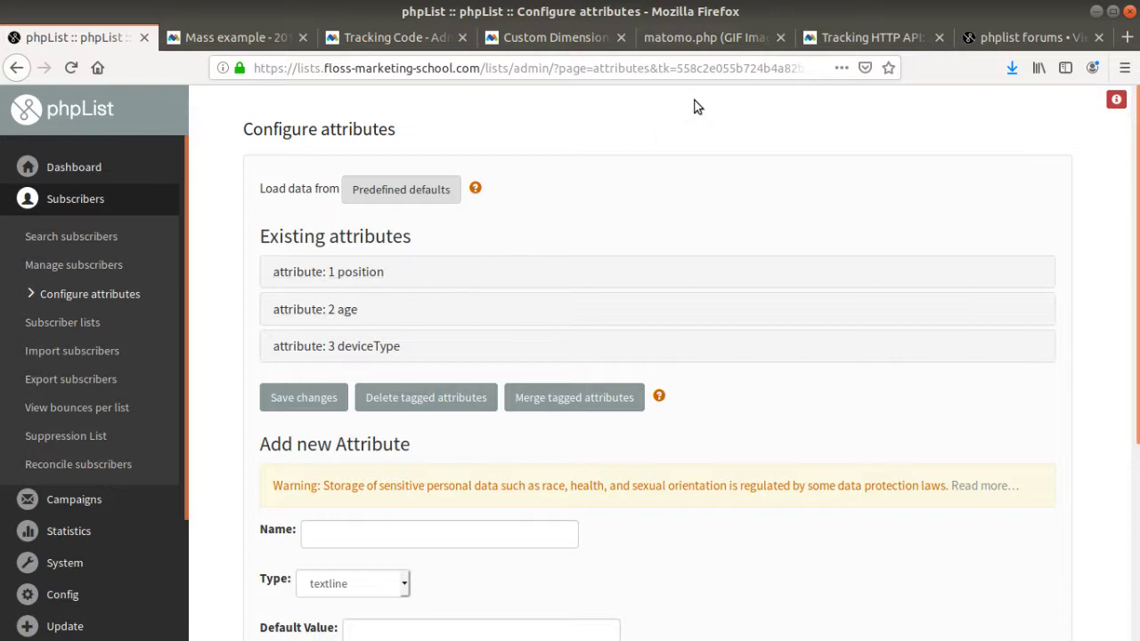
- Switch to Matomo's Custom Dimensions page to check the visit dimensions, and open the Matomo dashboard
{"action": "left_click", "coordinate": [566, 46]}
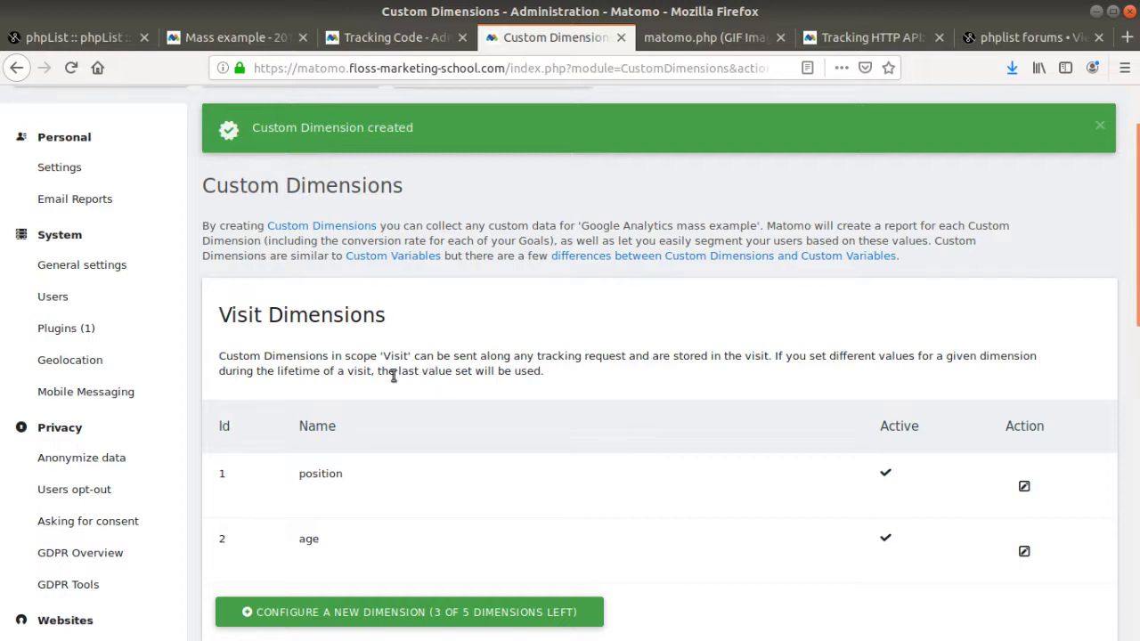
{"action": "scroll", "coordinate": [402, 363], "scroll_direction": "up", "scroll_amount": 2}
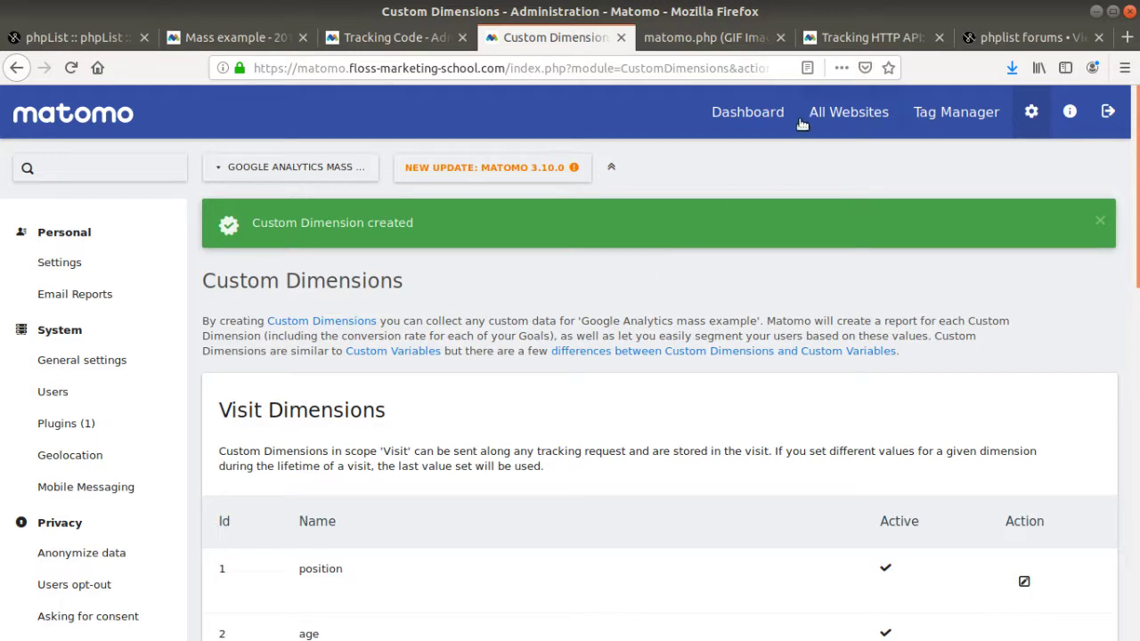
{"action": "left_click", "coordinate": [726, 113]}
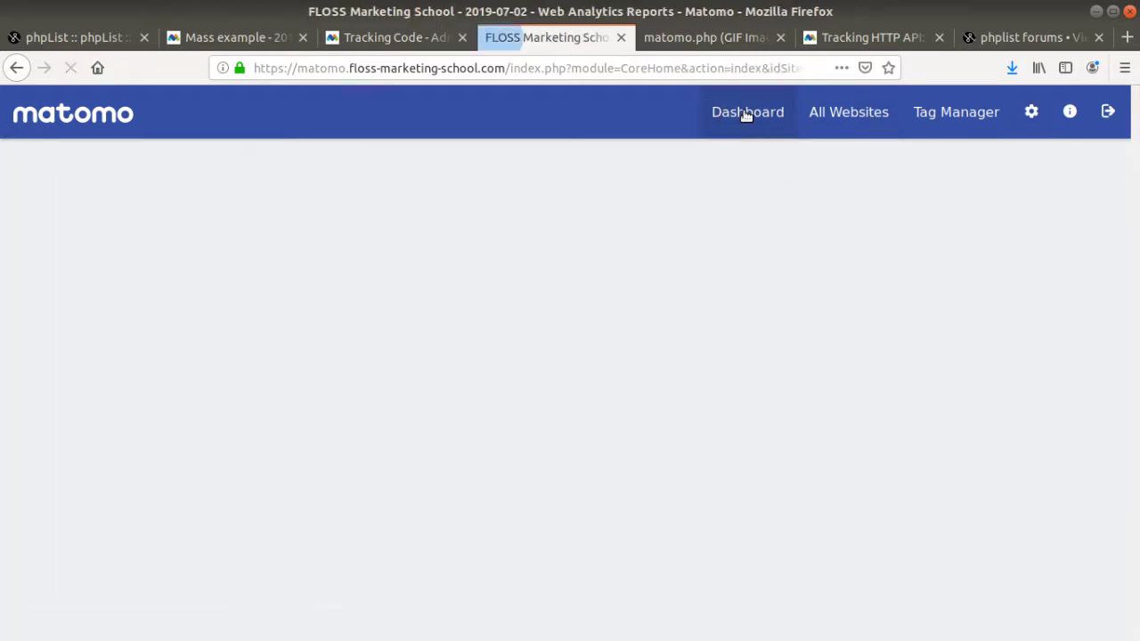
- Examine the Mass example site's Visits Log, checking each visitor's user ID, position and age
{"action": "left_click", "coordinate": [267, 37]}
{"action": "scroll", "coordinate": [359, 331], "scroll_direction": "up", "scroll_amount": 5}
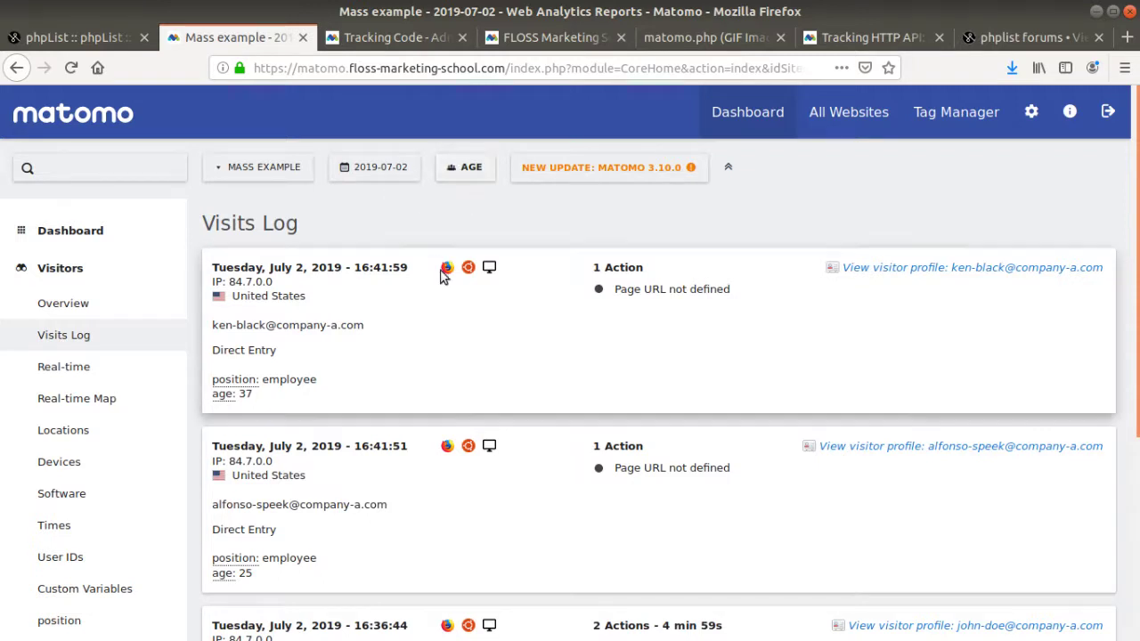
{"action": "scroll", "coordinate": [475, 236], "scroll_direction": "down", "scroll_amount": 3}
{"action": "scroll", "coordinate": [475, 234], "scroll_direction": "up", "scroll_amount": 3}
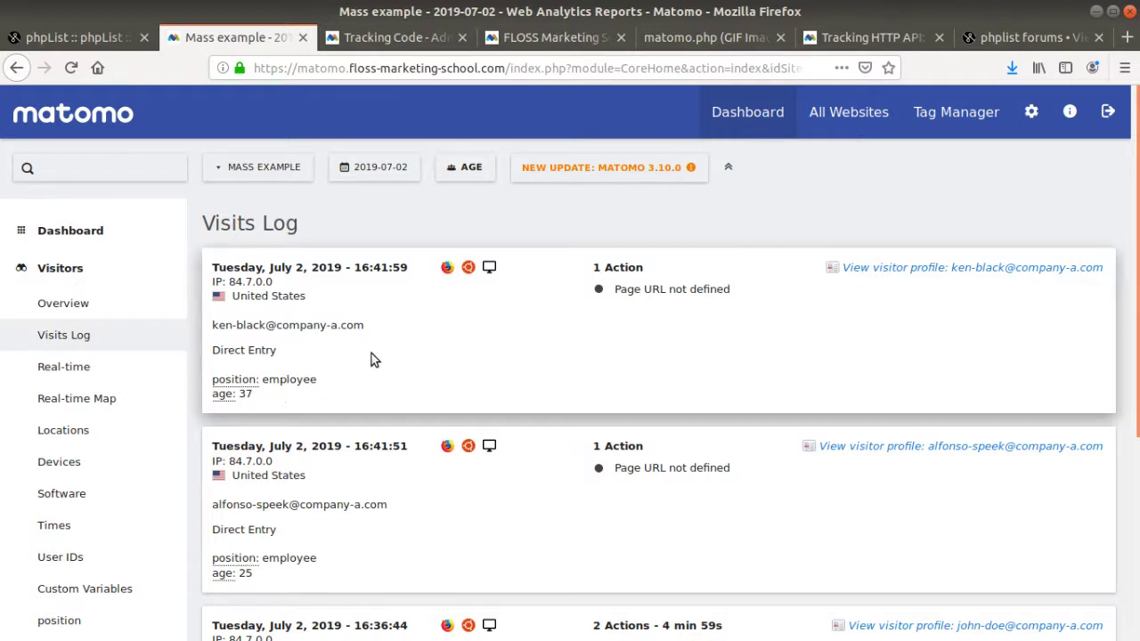
{"action": "scroll", "coordinate": [374, 360], "scroll_direction": "down", "scroll_amount": 1}
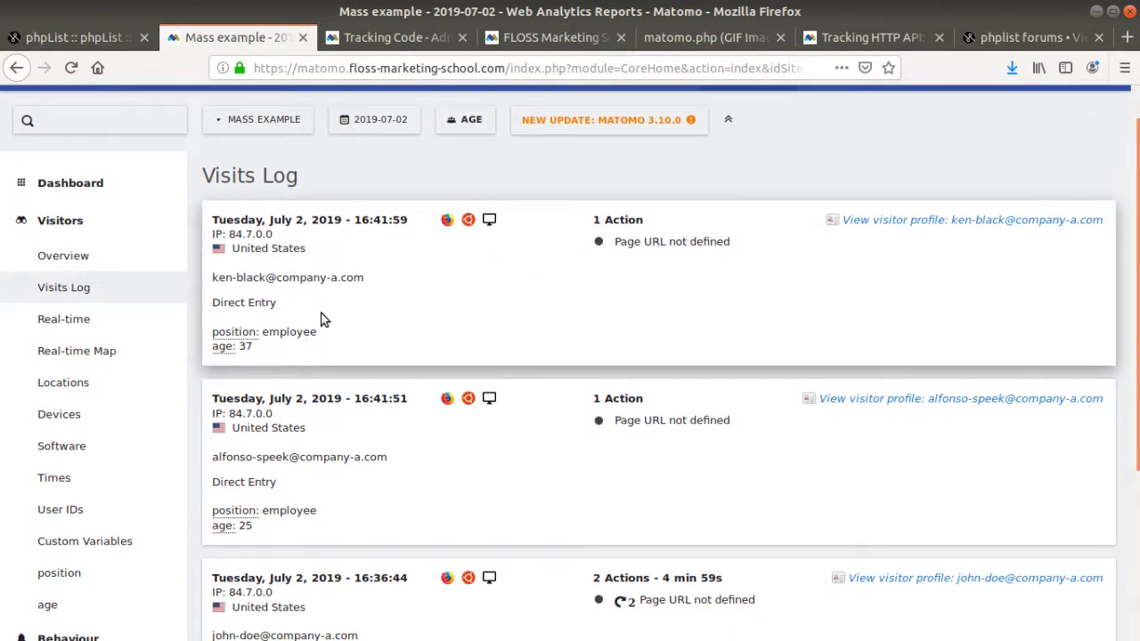
{"action": "scroll", "coordinate": [355, 297], "scroll_direction": "down", "scroll_amount": 1}
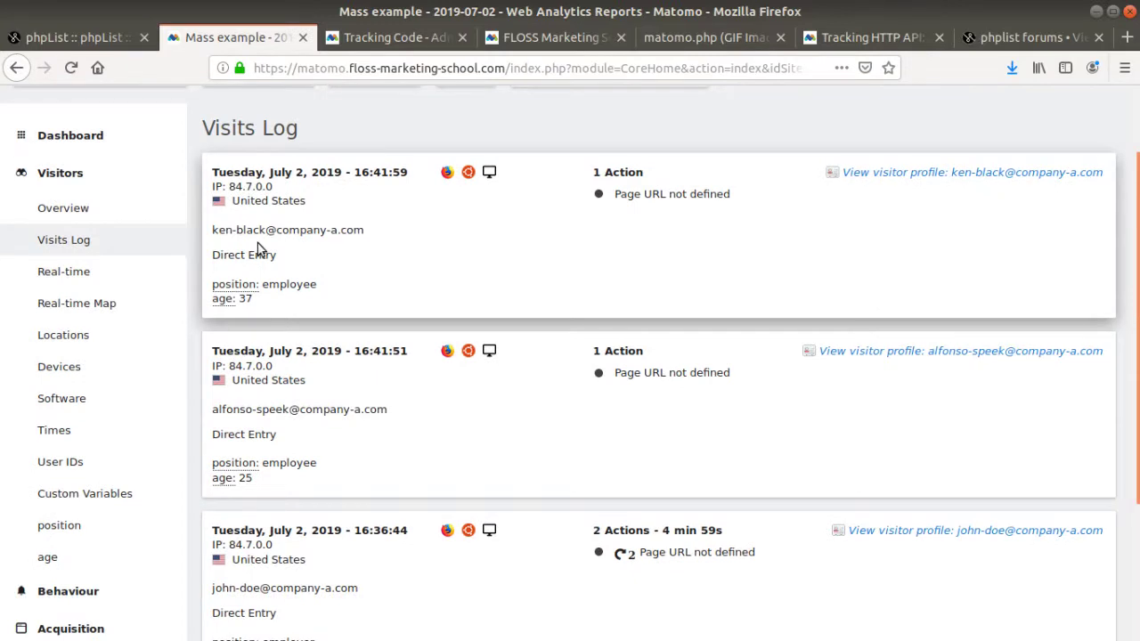
{"action": "mouse_move", "coordinate": [243, 229]}
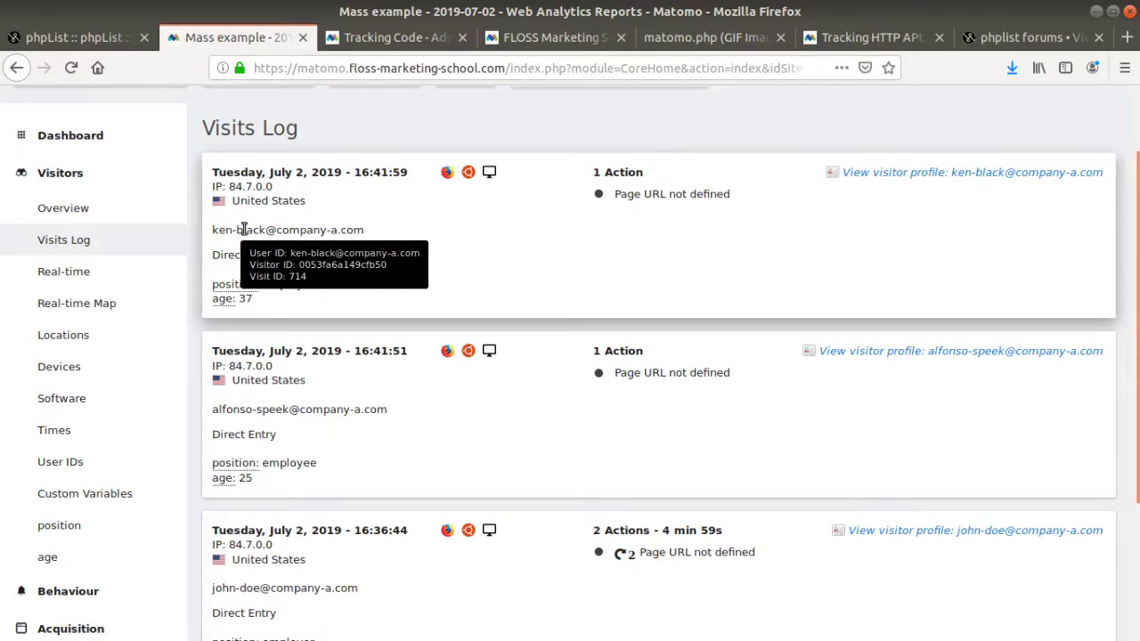
{"action": "scroll", "coordinate": [267, 428], "scroll_direction": "down", "scroll_amount": 3}
{"action": "mouse_move", "coordinate": [260, 446]}
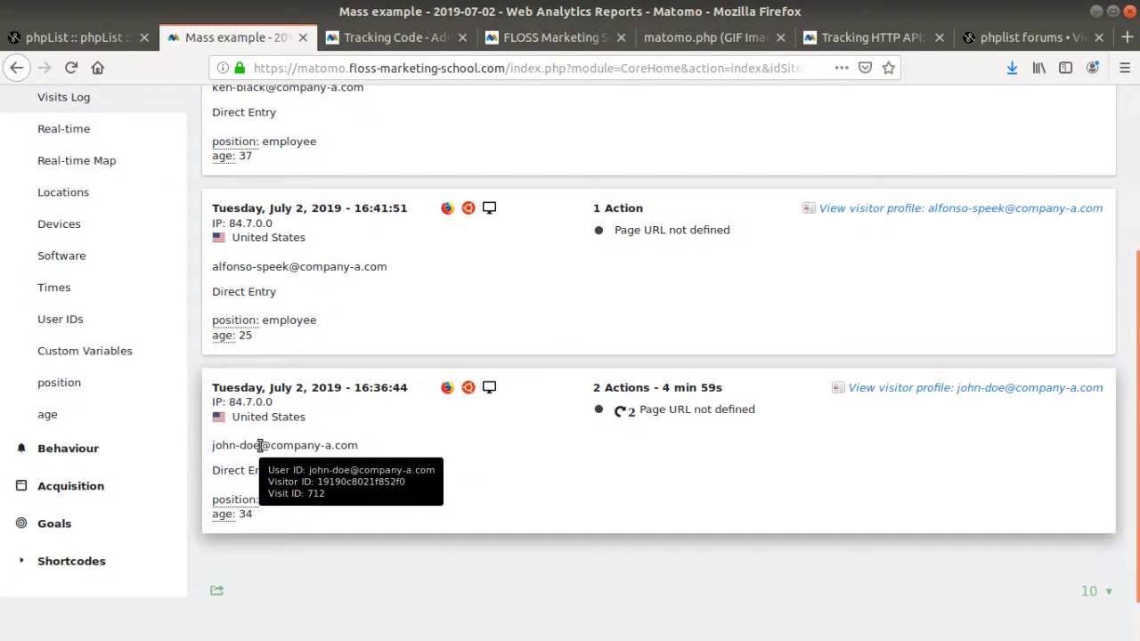
{"action": "scroll", "coordinate": [248, 388], "scroll_direction": "up", "scroll_amount": 2}
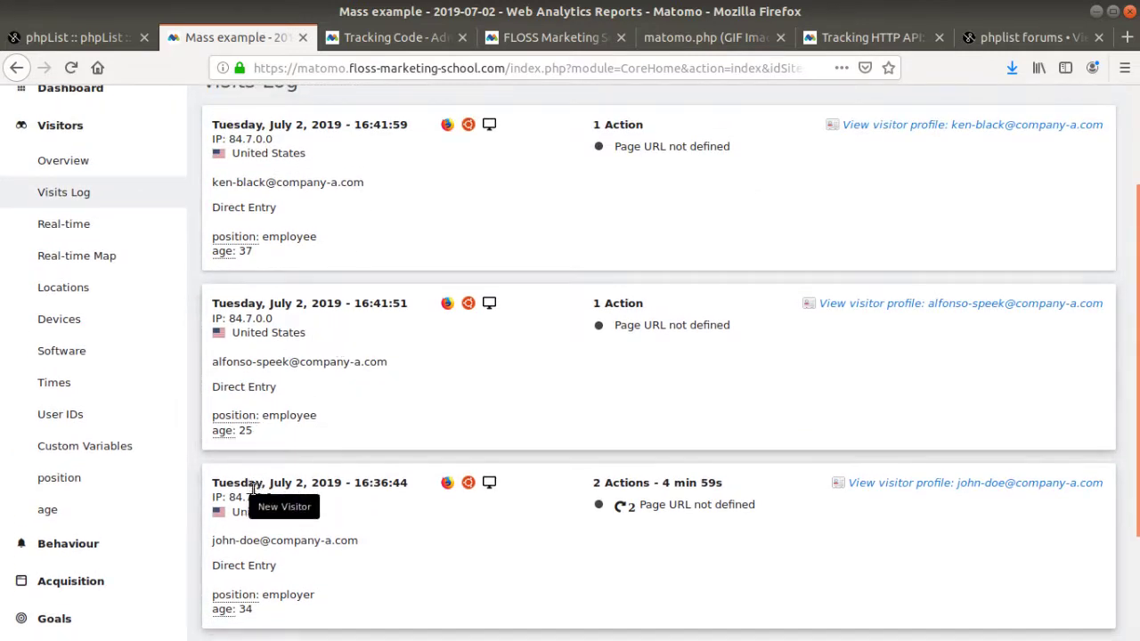
{"action": "scroll", "coordinate": [300, 473], "scroll_direction": "up", "scroll_amount": 1}
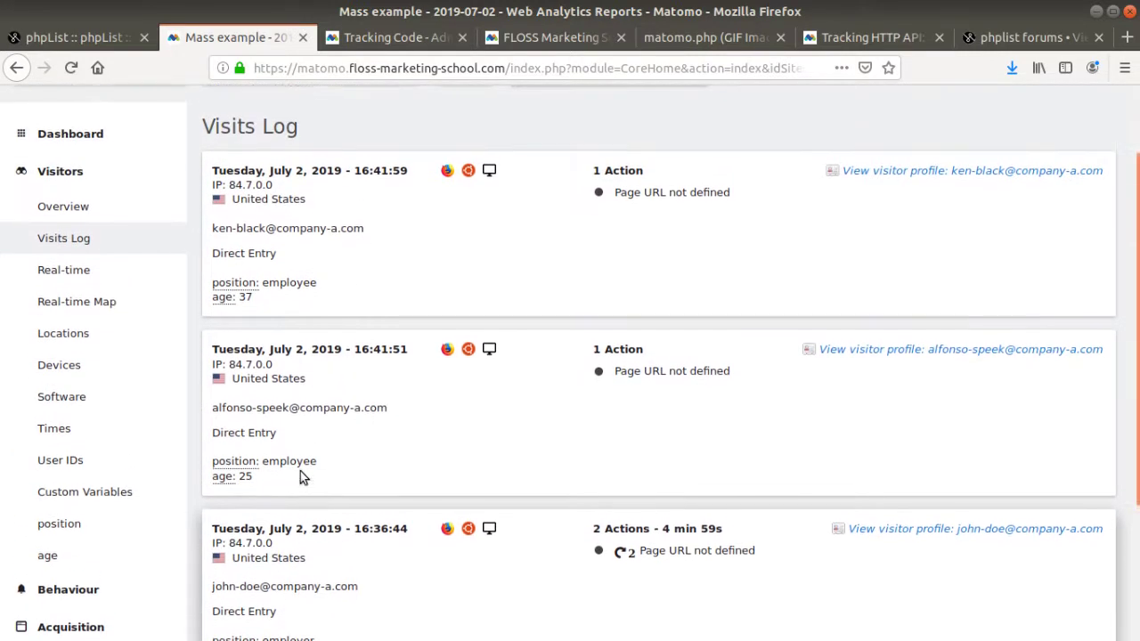
- Export the visits log as TSV (Excel) and open the file in LibreOffice Calc with the offered import settings
{"action": "scroll", "coordinate": [325, 446], "scroll_direction": "down", "scroll_amount": 4}
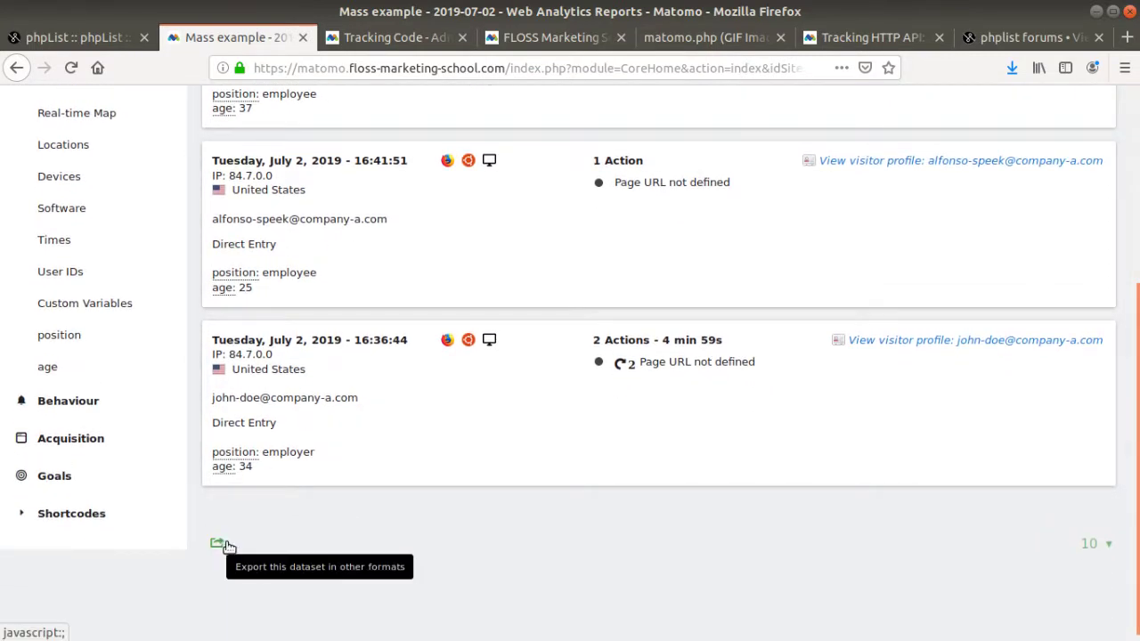
{"action": "left_click", "coordinate": [217, 543]}
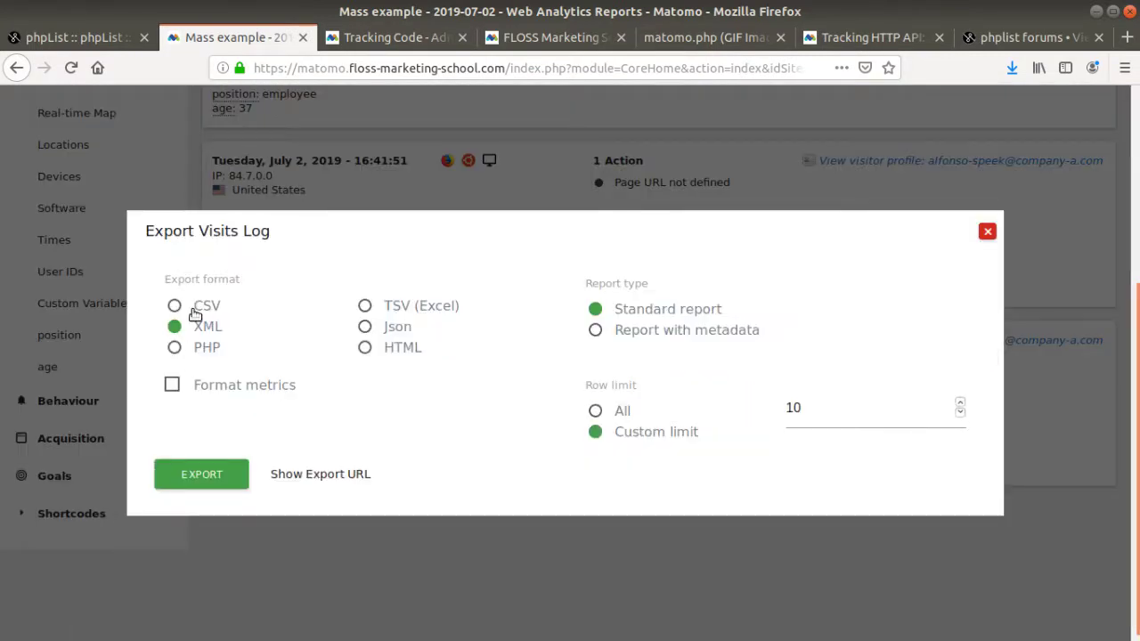
{"action": "left_click", "coordinate": [365, 308]}
{"action": "left_click", "coordinate": [213, 473]}
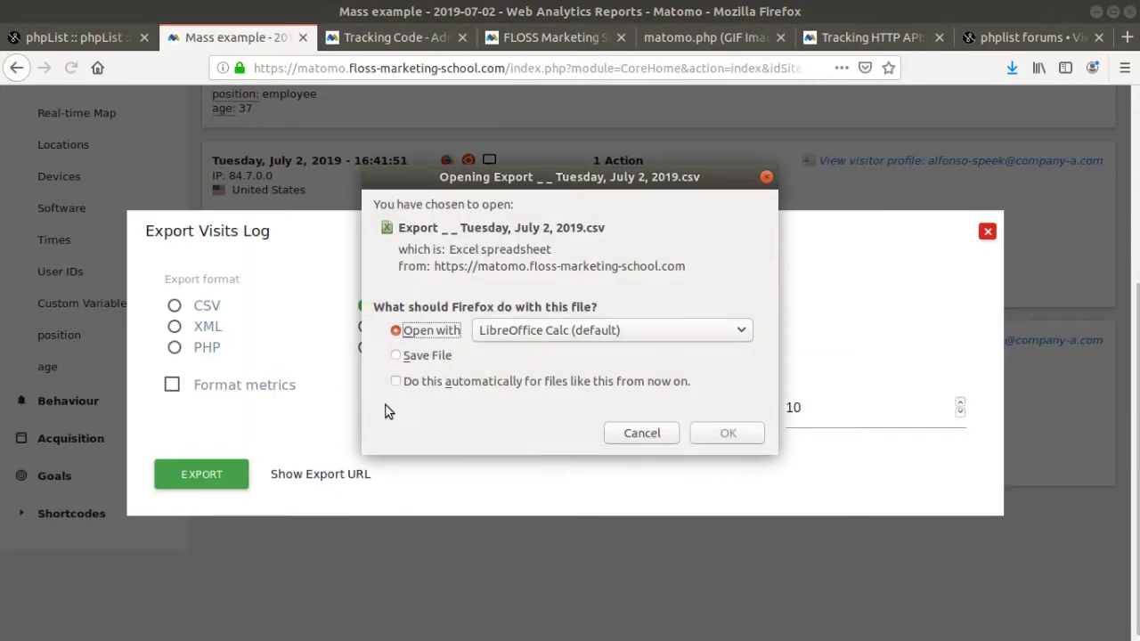
{"action": "left_click", "coordinate": [717, 432]}
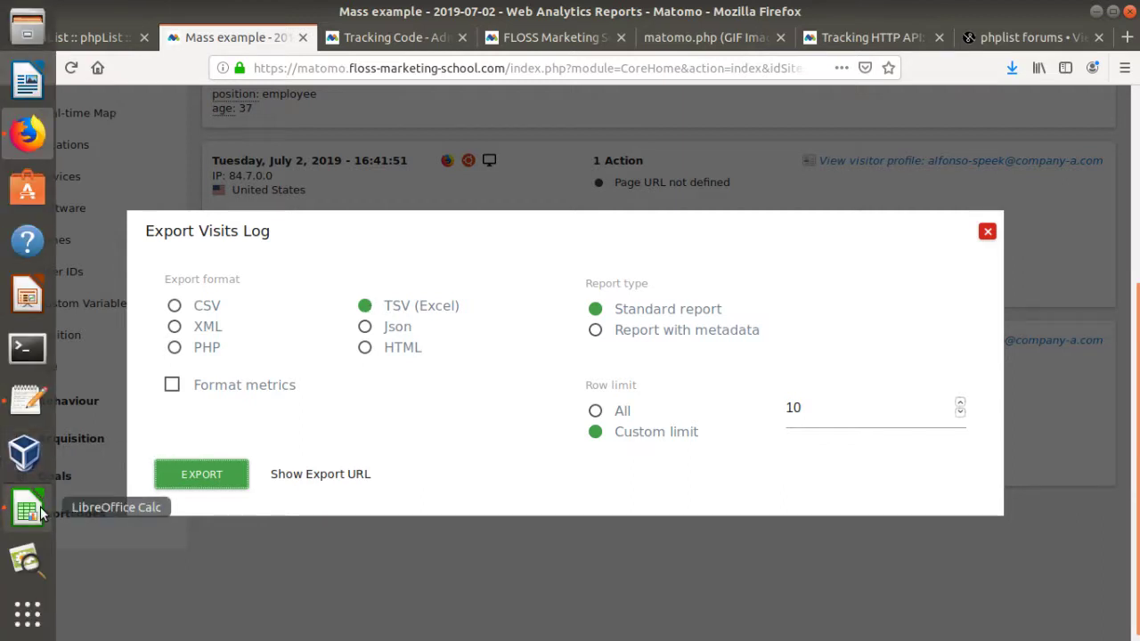
{"action": "left_click", "coordinate": [26, 509]}
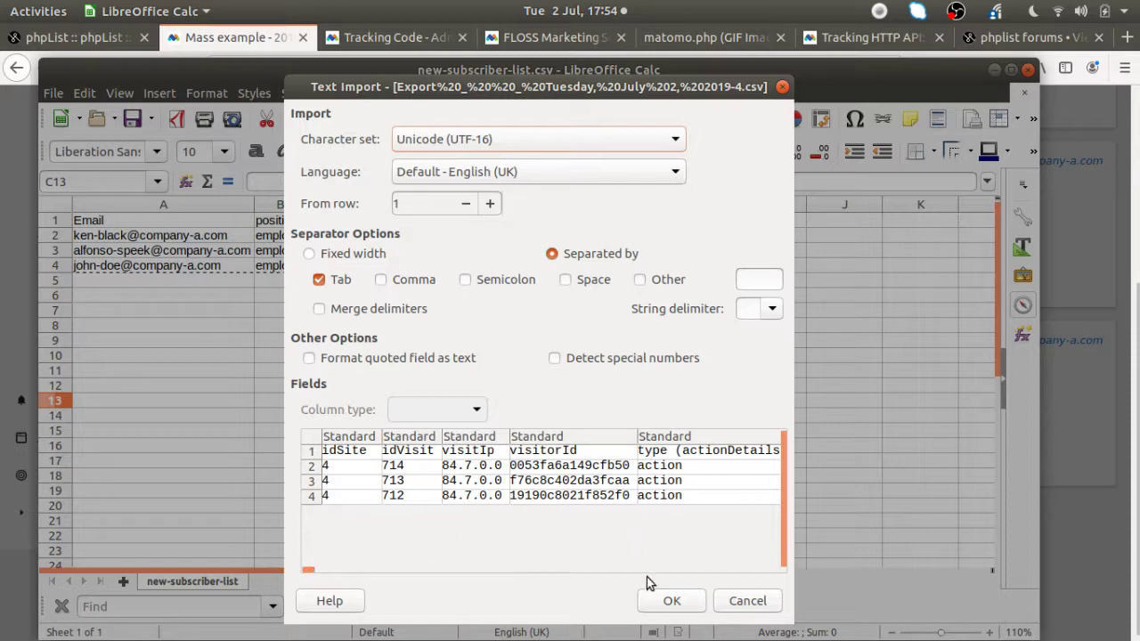
{"action": "left_click", "coordinate": [670, 601]}
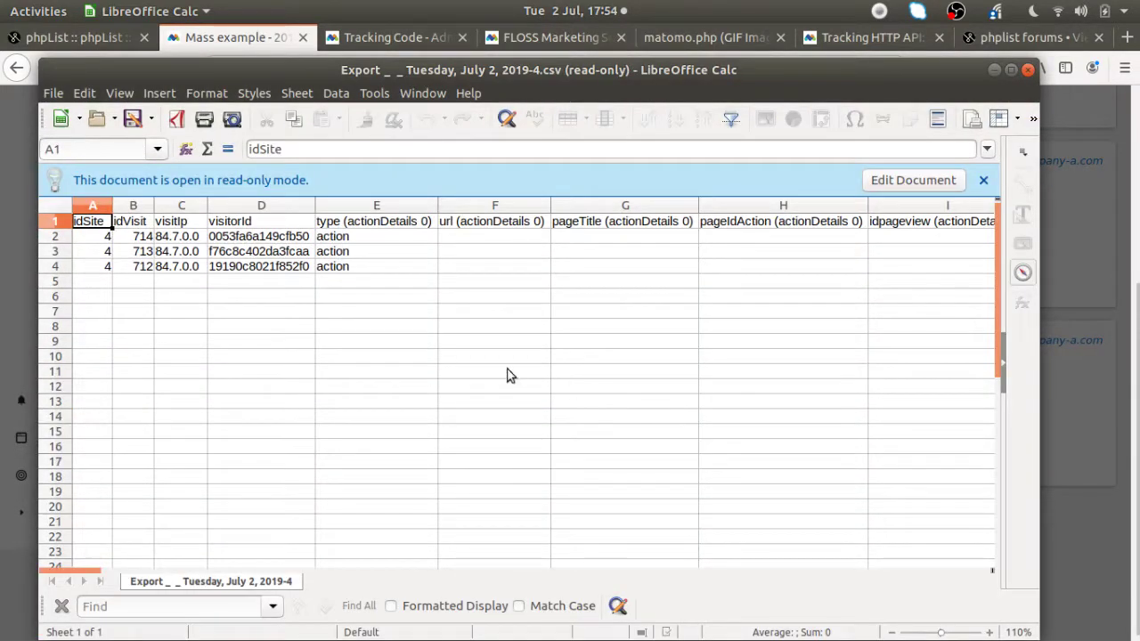
- Examine the exported sheet's columns from idVisit through visitorType, looking for the one that holds the visitors' user IDs
{"action": "left_click", "coordinate": [178, 236]}
{"action": "left_click", "coordinate": [134, 237]}
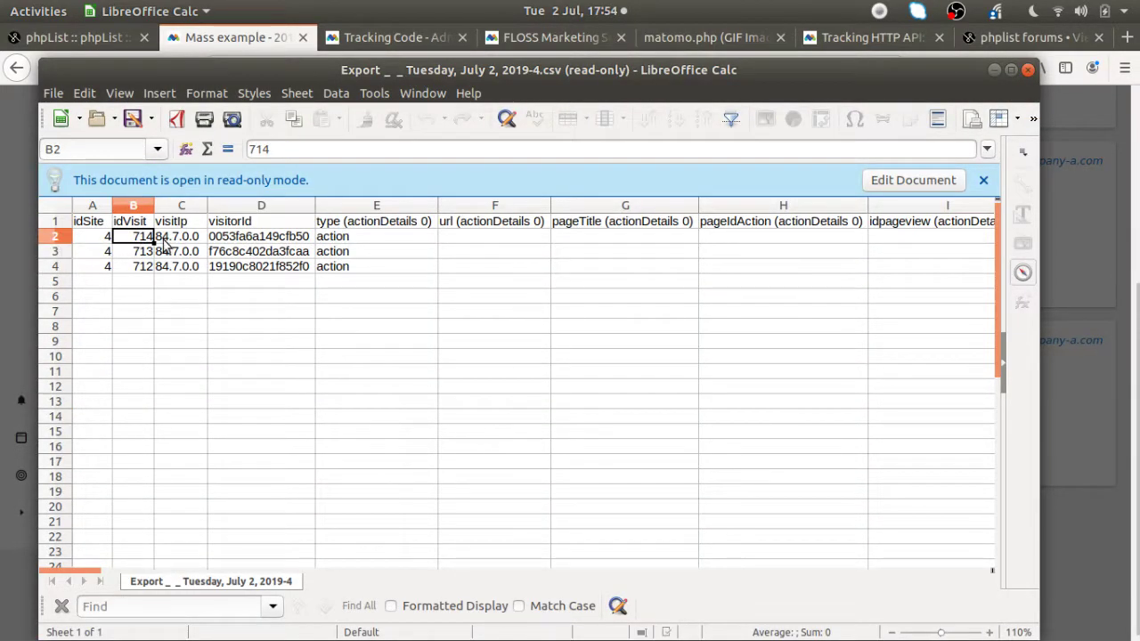
{"action": "key", "text": "Right"}
{"action": "key", "text": "Right"}
{"action": "key", "text": "Right"}
{"action": "key", "text": "Right"}
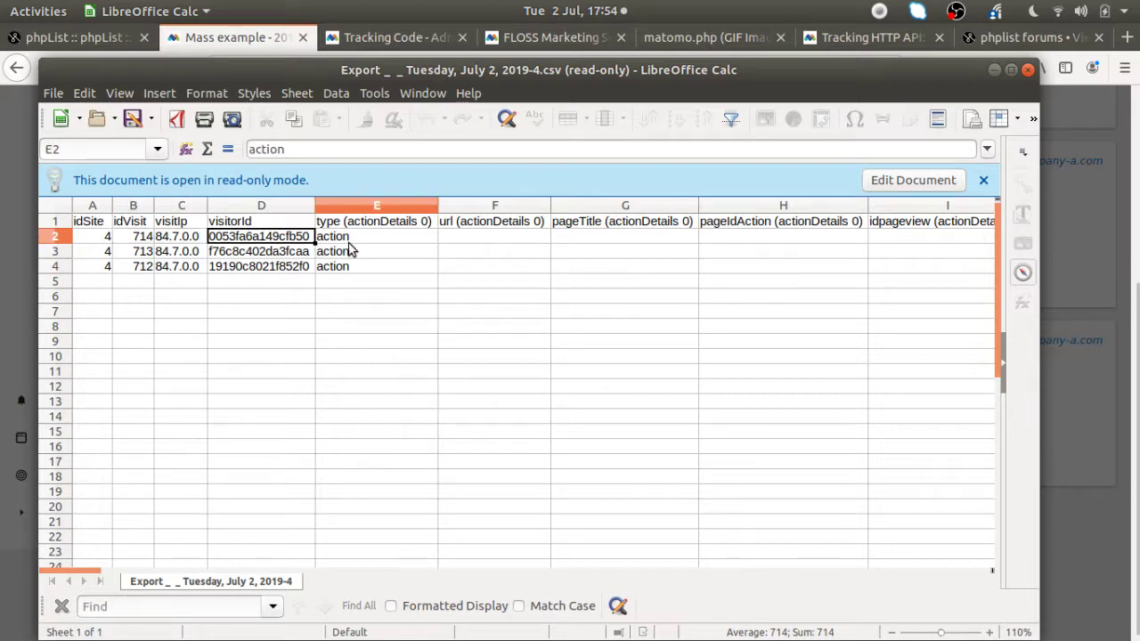
{"action": "key", "text": "Right"}
{"action": "key", "text": "Right"}
{"action": "key", "text": "Right"}
{"action": "key", "text": "Right"}
{"action": "key", "text": "Right"}
{"action": "key", "text": "Right"}
{"action": "key", "text": "Right"}
{"action": "key", "text": "Right"}
{"action": "key", "text": "Right"}
{"action": "key", "text": "Right"}
{"action": "key", "text": "Right"}
{"action": "key", "text": "Right"}
{"action": "key", "text": "Right"}
{"action": "key", "text": "Right"}
{"action": "key", "text": "Right"}
{"action": "key", "text": "Right"}
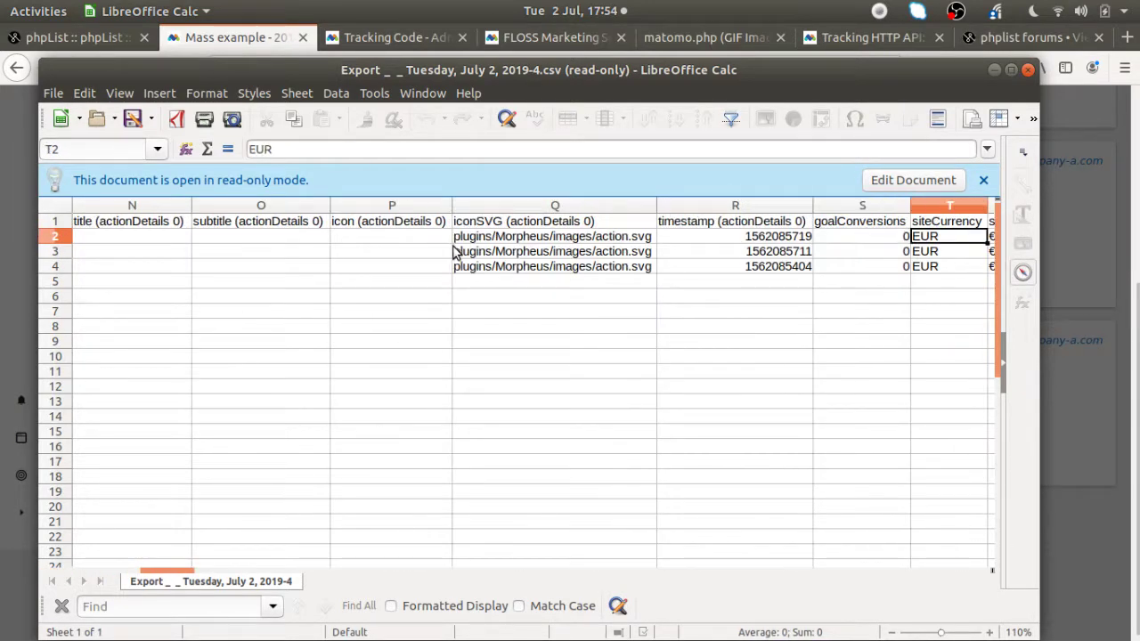
{"action": "key", "text": "Right"}
{"action": "key", "text": "Right"}
{"action": "key", "text": "Right"}
{"action": "key", "text": "Right"}
{"action": "key", "text": "Right"}
{"action": "key", "text": "Right"}
{"action": "key", "text": "Right"}
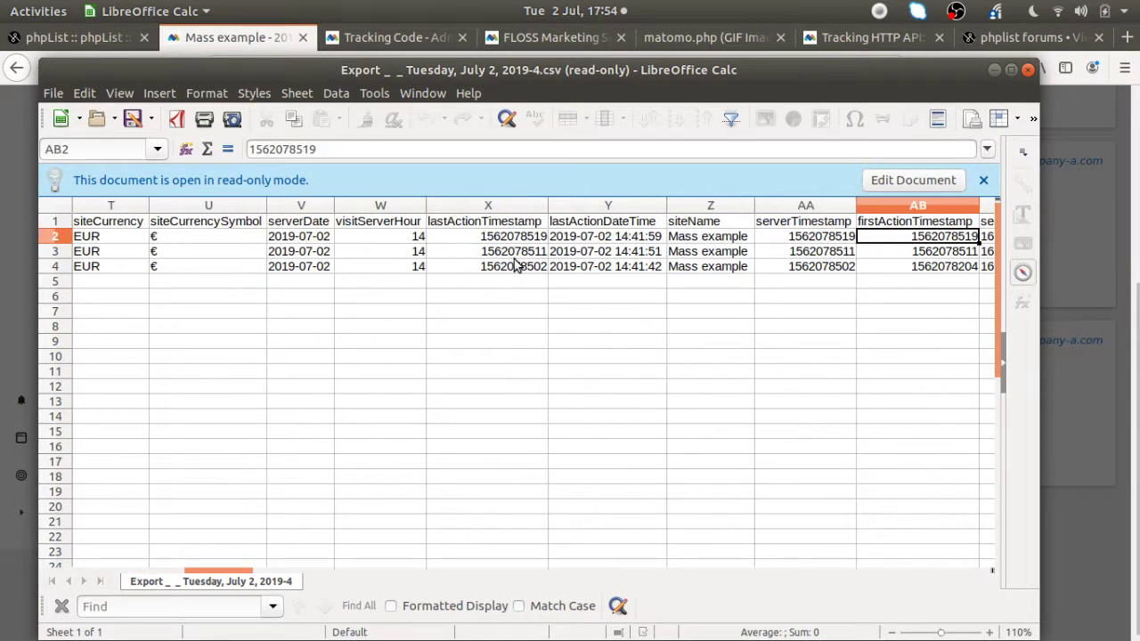
{"action": "key", "text": "Right"}
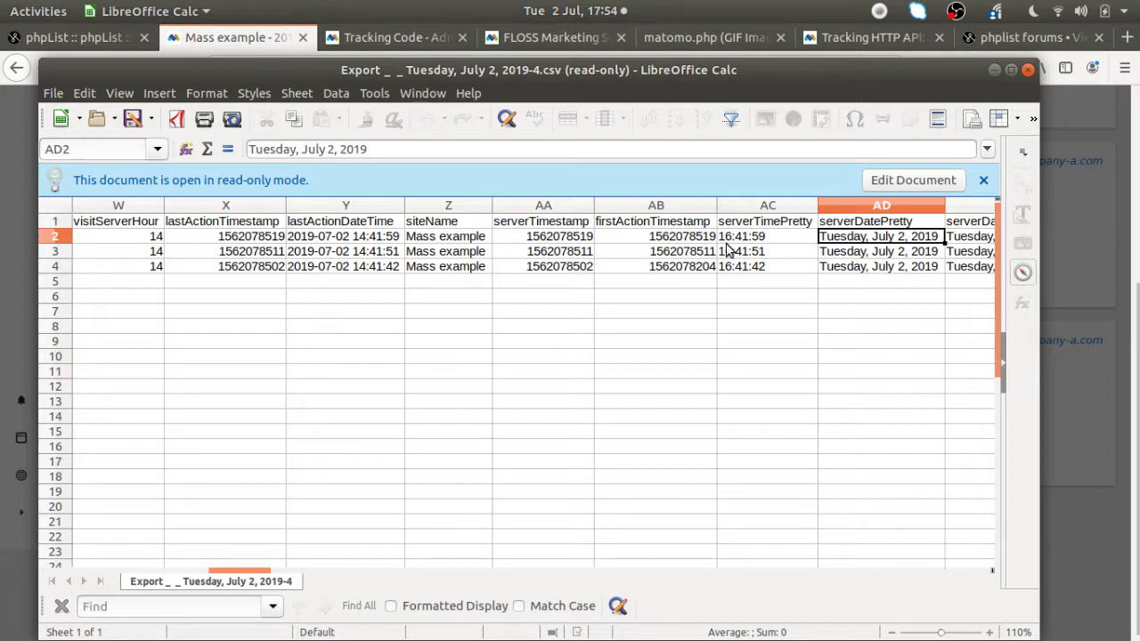
{"action": "key", "text": "Up"}
{"action": "key", "text": "Left"}
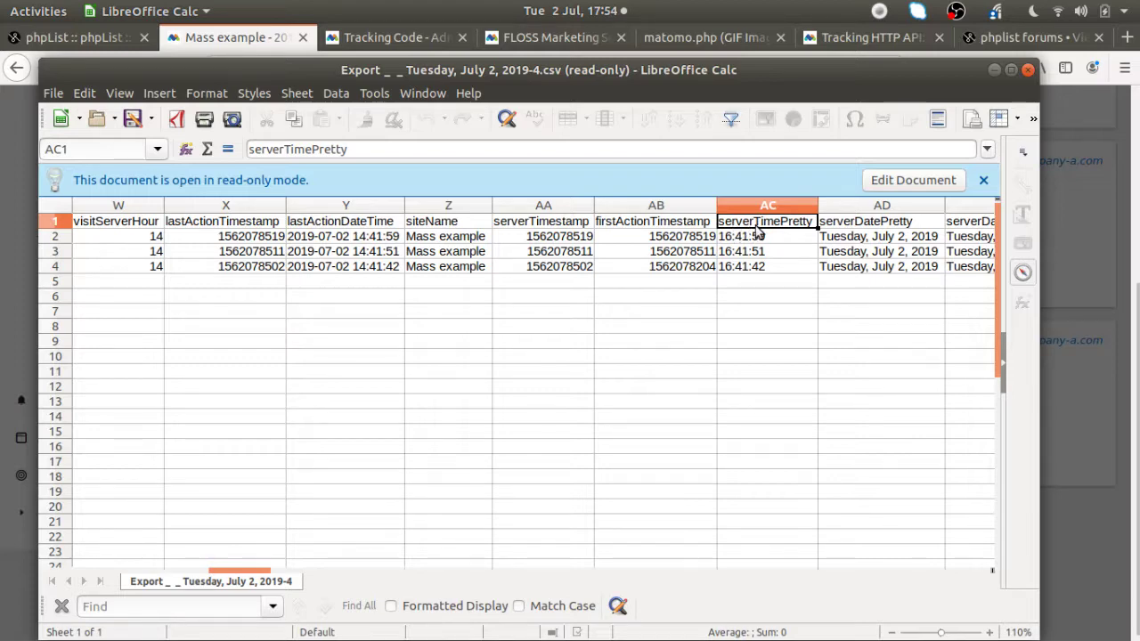
{"action": "key", "text": "Right"}
{"action": "key", "text": "Right"}
{"action": "key", "text": "Right"}
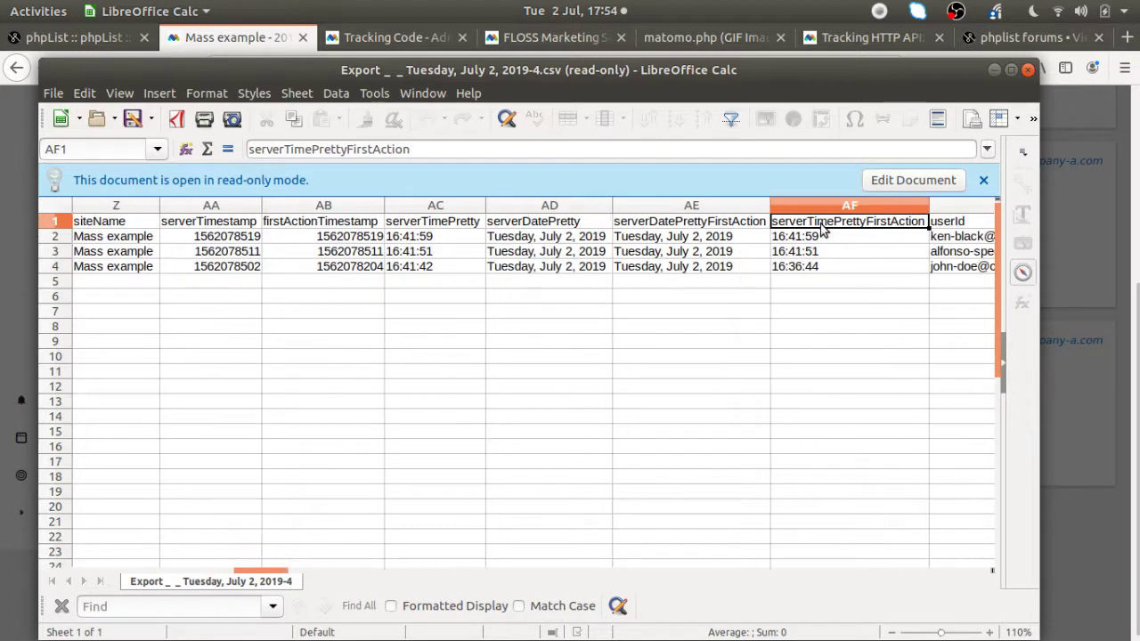
{"action": "key", "text": "Down"}
{"action": "key", "text": "Up"}
{"action": "key", "text": "Right"}
{"action": "key", "text": "Right"}
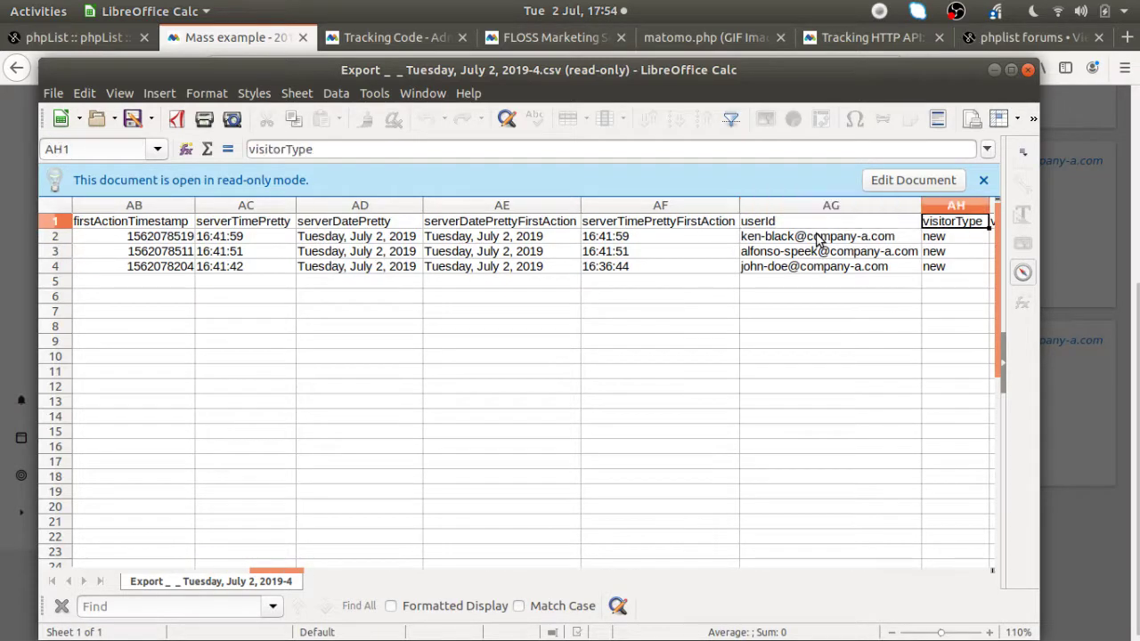
- Examine the exported sheet's columns from userId through deviceBrand, checking the user IDs and the device type
{"action": "key", "text": "Left"}
{"action": "key", "text": "Down"}
{"action": "key", "text": "Up"}
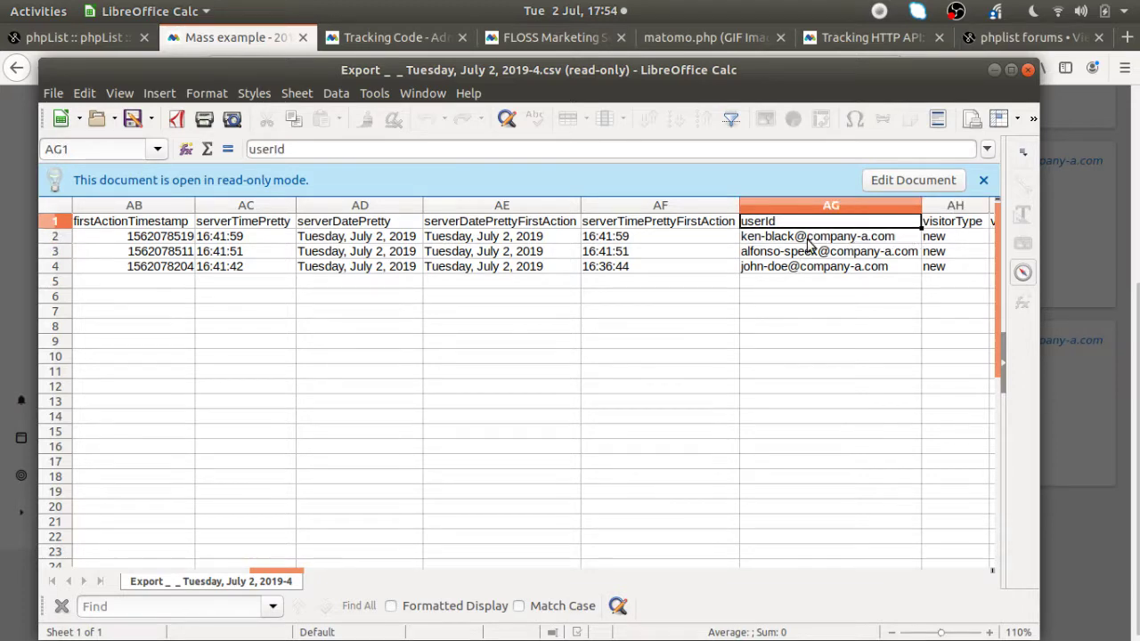
{"action": "key", "text": "Down"}
{"action": "key", "text": "Up"}
{"action": "key", "text": "Right"}
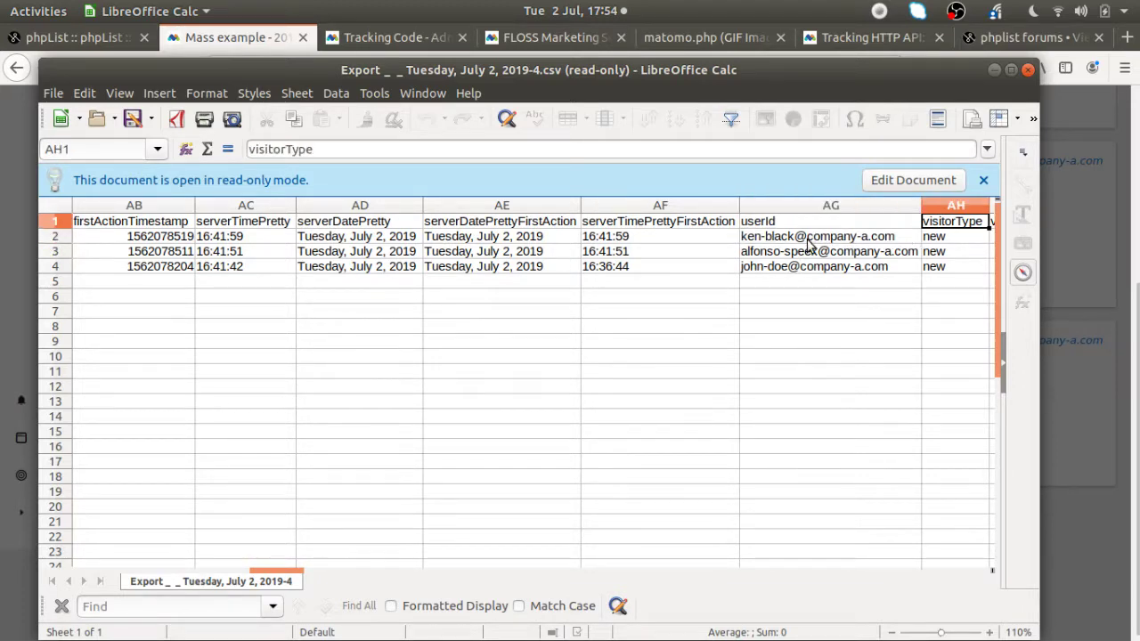
{"action": "key", "text": "Right"}
{"action": "key", "text": "Right"}
{"action": "key", "text": "Right"}
{"action": "key", "text": "Right"}
{"action": "key", "text": "Right"}
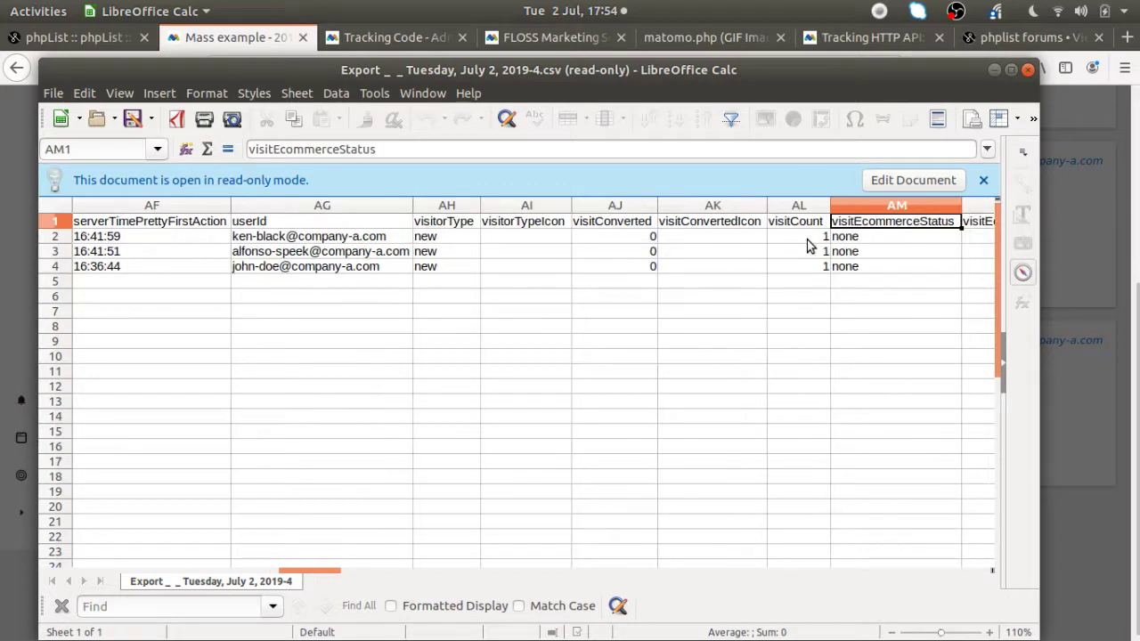
{"action": "key", "text": "Right"}
{"action": "key", "text": "Right"}
{"action": "key", "text": "Right"}
{"action": "key", "text": "Right"}
{"action": "key", "text": "Right"}
{"action": "key", "text": "Right"}
{"action": "key", "text": "Right"}
{"action": "key", "text": "Right"}
{"action": "key", "text": "Right"}
{"action": "key", "text": "Right"}
{"action": "key", "text": "Right"}
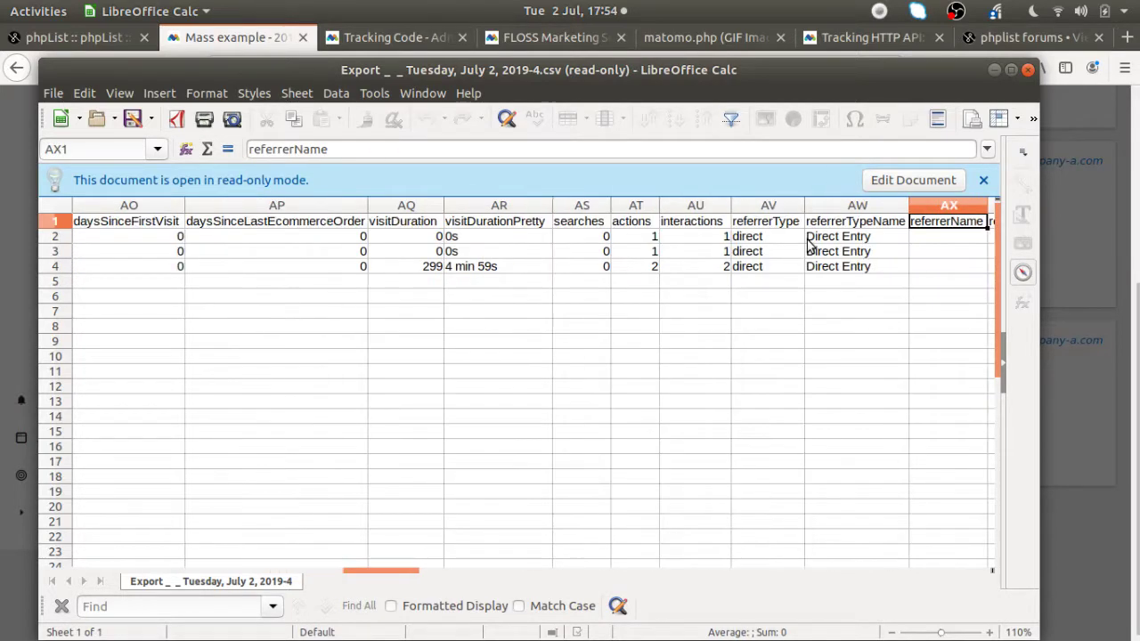
{"action": "key", "text": "Right"}
{"action": "key", "text": "Right"}
{"action": "key", "text": "Right"}
{"action": "key", "text": "Right"}
{"action": "key", "text": "Right"}
{"action": "key", "text": "Right"}
{"action": "key", "text": "Right"}
{"action": "key", "text": "Right"}
{"action": "key", "text": "Right"}
{"action": "key", "text": "Right"}
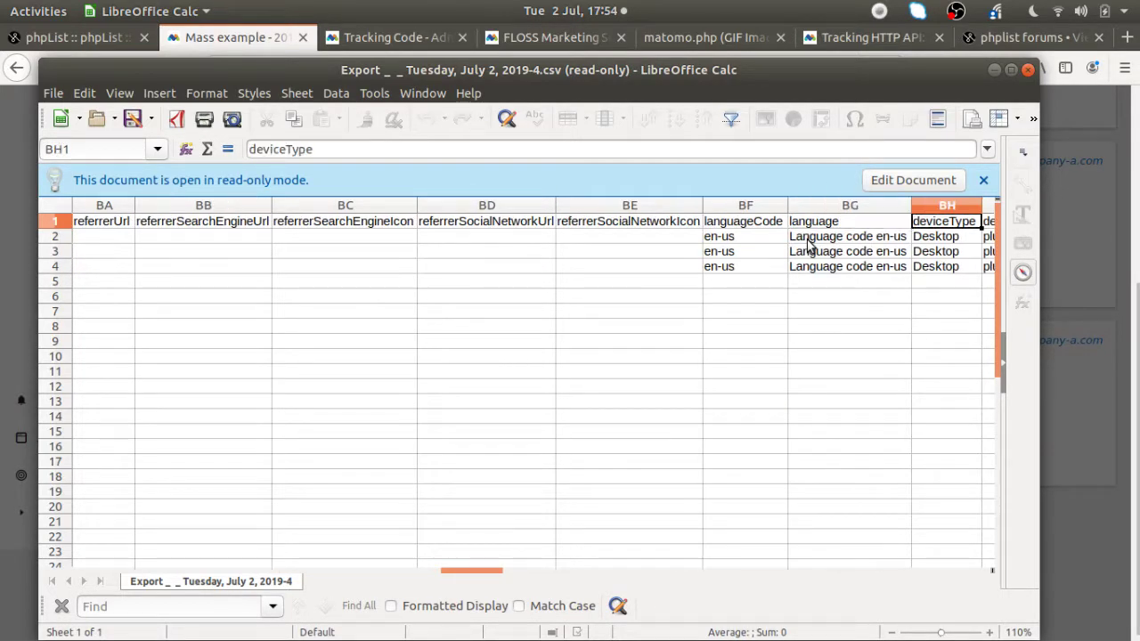
{"action": "key", "text": "Down"}
{"action": "key", "text": "Up"}
{"action": "key", "text": "Right"}
{"action": "key", "text": "Right"}
{"action": "key", "text": "Down"}
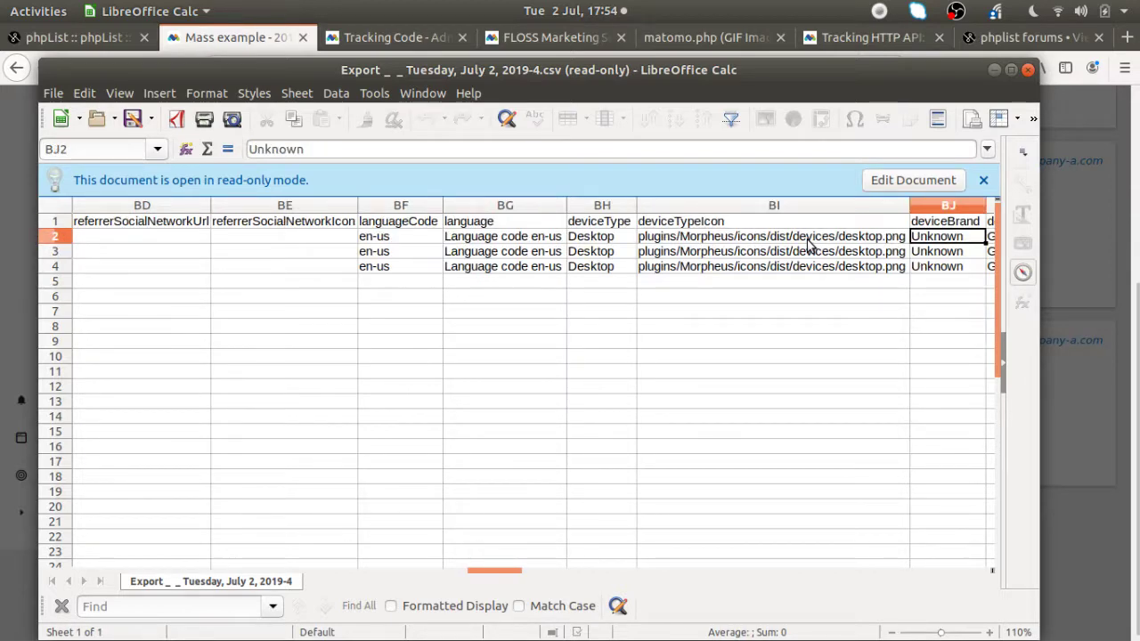
- Examine the remaining columns up to dimension1 and dimension2, which hold the visitors' custom dimension values
{"action": "key", "text": "Right"}
{"action": "key", "text": "Right"}
{"action": "key", "text": "Right"}
{"action": "key", "text": "Right"}
{"action": "key", "text": "Right"}
{"action": "key", "text": "Right"}
{"action": "key", "text": "Right"}
{"action": "key", "text": "Right"}
{"action": "key", "text": "Right"}
{"action": "key", "text": "Right"}
{"action": "key", "text": "Right"}
{"action": "key", "text": "Right"}
{"action": "key", "text": "Right"}
{"action": "key", "text": "Right"}
{"action": "key", "text": "Right"}
{"action": "key", "text": "Right"}
{"action": "key", "text": "Right"}
{"action": "key", "text": "Right"}
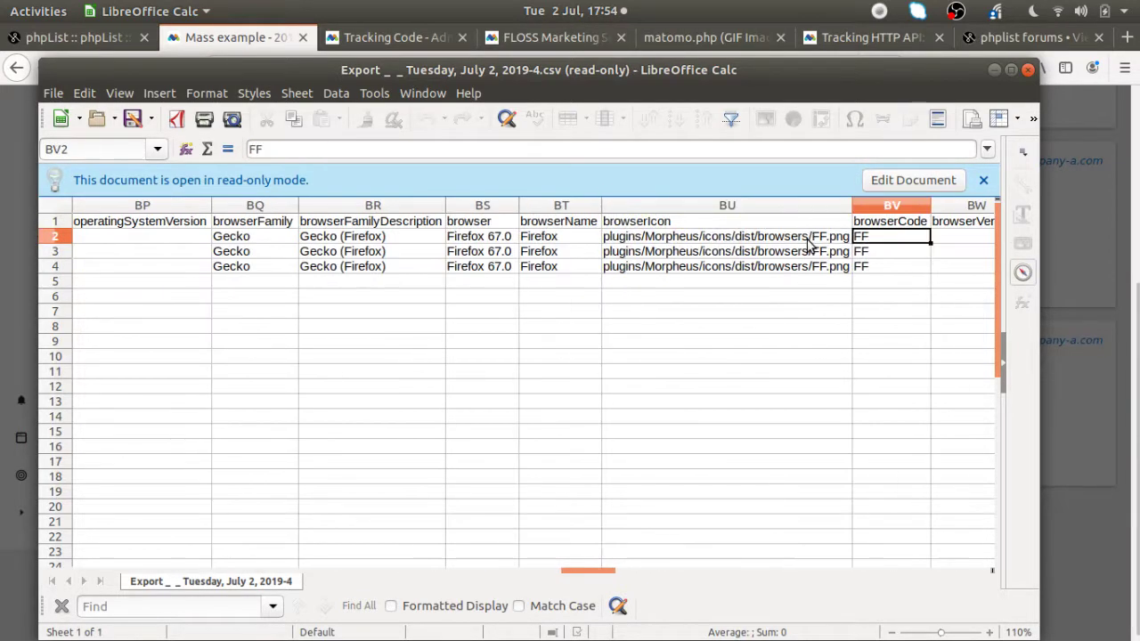
{"action": "key", "text": "Right"}
{"action": "key", "text": "Right"}
{"action": "key", "text": "Right"}
{"action": "key", "text": "Right"}
{"action": "key", "text": "Right"}
{"action": "key", "text": "Right"}
{"action": "key", "text": "Right"}
{"action": "key", "text": "Right"}
{"action": "key", "text": "Right"}
{"action": "key", "text": "Right"}
{"action": "key", "text": "Right"}
{"action": "key", "text": "Right"}
{"action": "key", "text": "Right"}
{"action": "key", "text": "Right"}
{"action": "key", "text": "Right"}
{"action": "key", "text": "Right"}
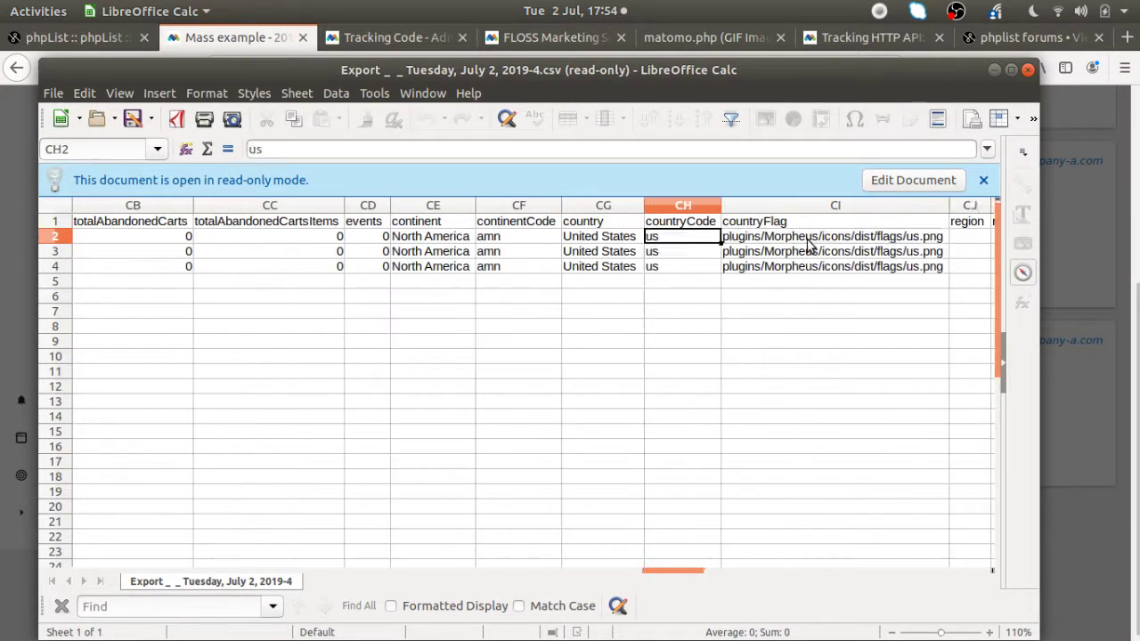
{"action": "key", "text": "Right"}
{"action": "key", "text": "Right"}
{"action": "key", "text": "Right"}
{"action": "key", "text": "Right"}
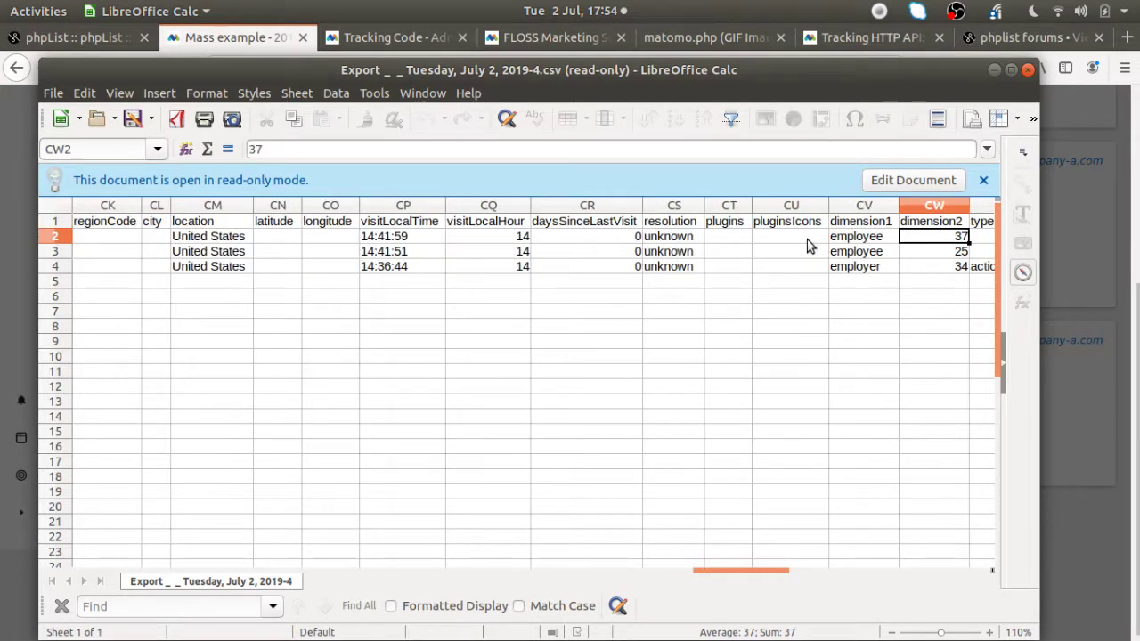
{"action": "key", "text": "Left"}
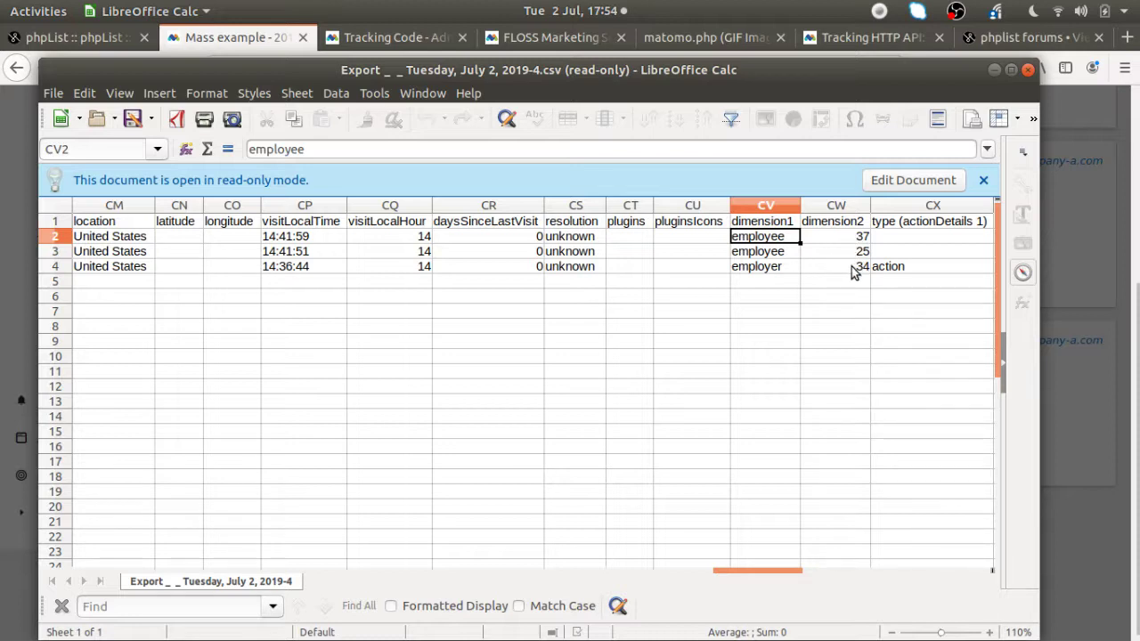
- Switch to go.csv in Text Editor and check its position, age and deviceType column headers
{"action": "left_click", "coordinate": [1062, 222]}
{"action": "left_click", "coordinate": [1063, 222]}
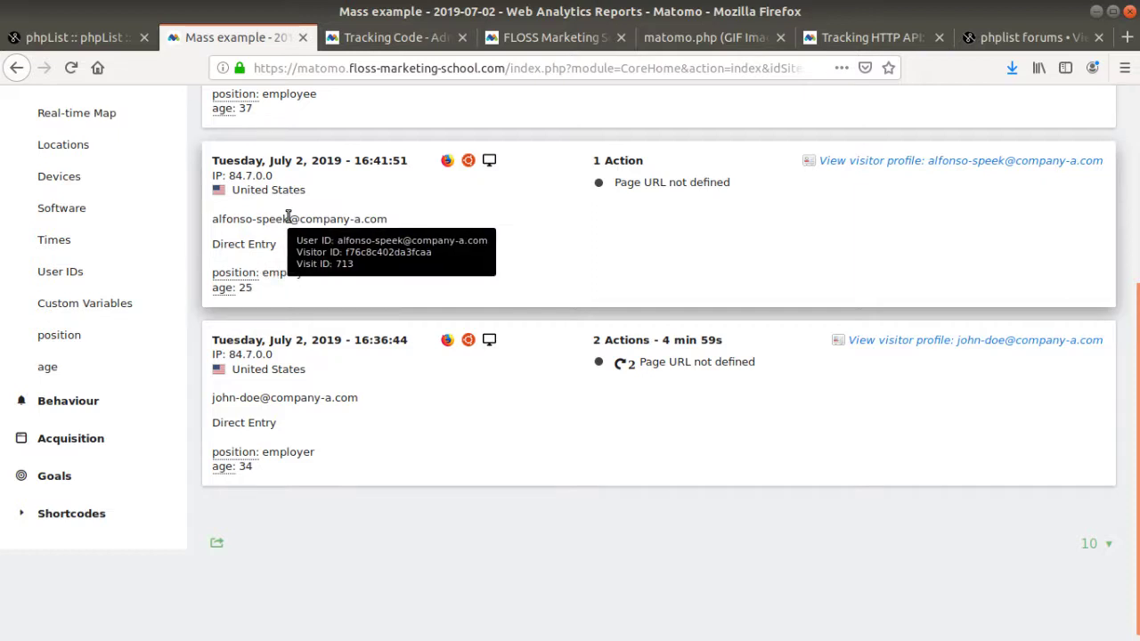
{"action": "mouse_move", "coordinate": [6, 511]}
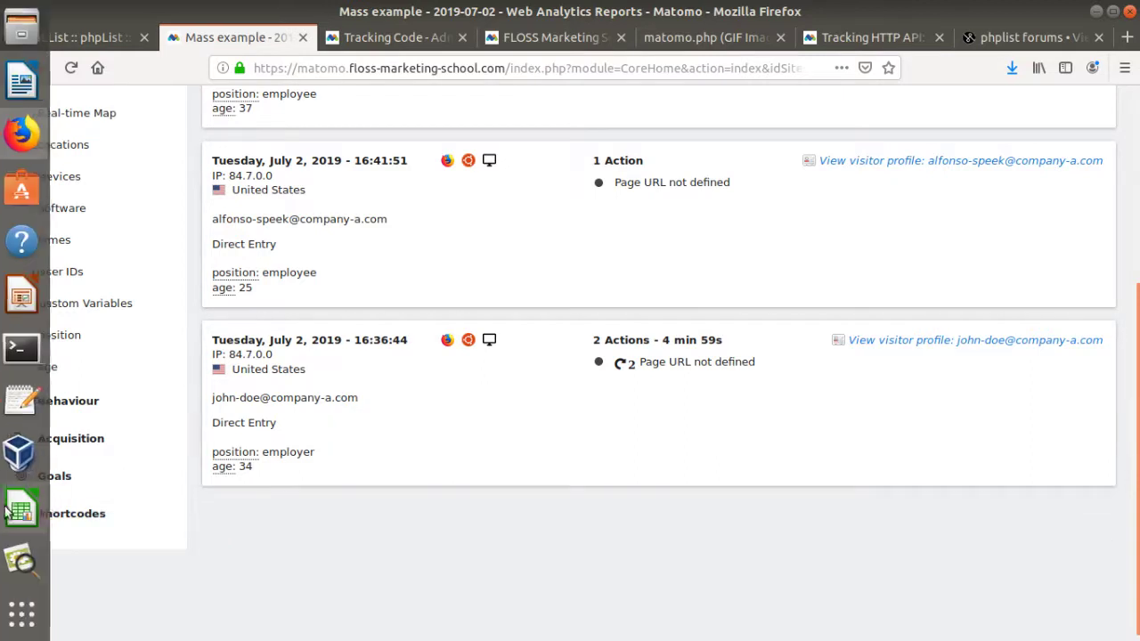
{"action": "left_click", "coordinate": [22, 401]}
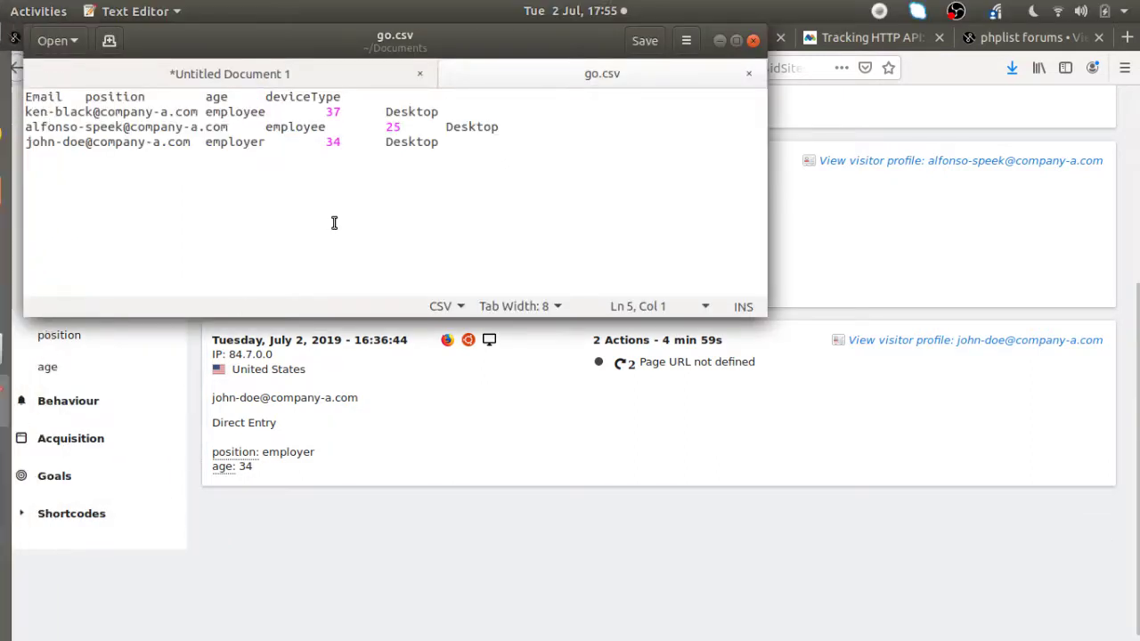
{"action": "left_click_drag", "start_coordinate": [298, 41], "coordinate": [397, 84]}
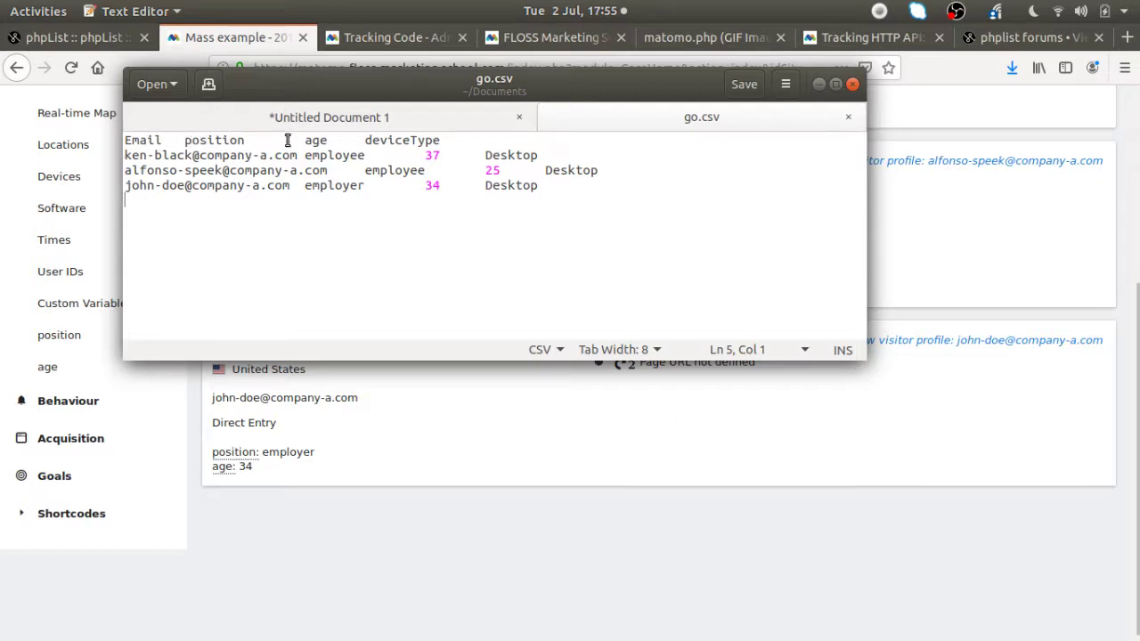
{"action": "left_click_drag", "start_coordinate": [370, 140], "coordinate": [440, 141]}
{"action": "left_click_drag", "start_coordinate": [305, 140], "coordinate": [327, 143]}
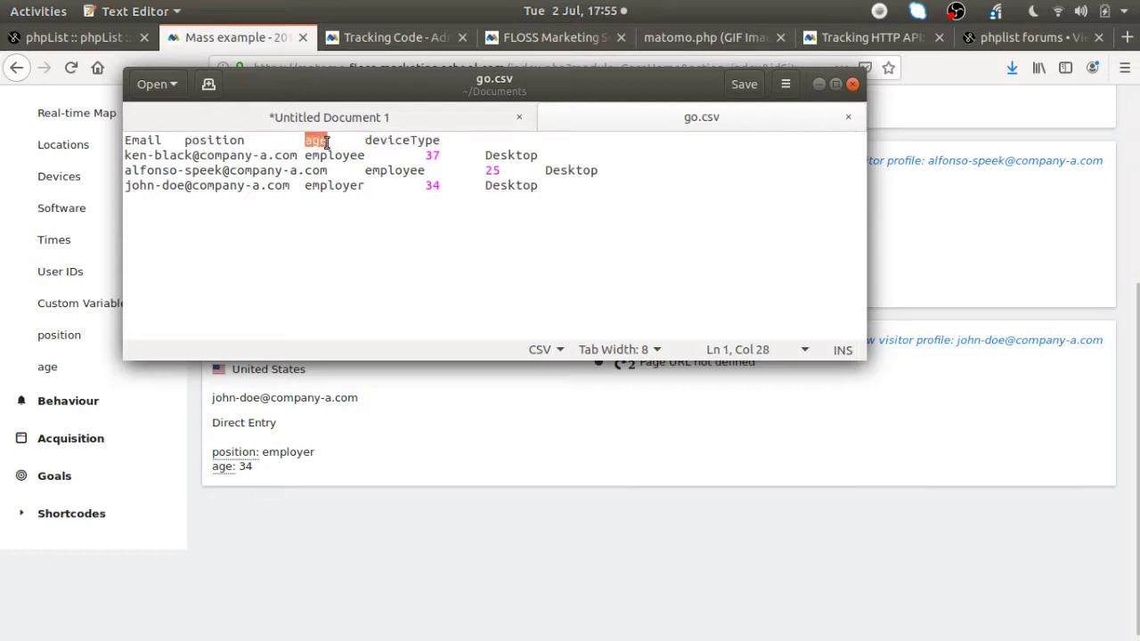
{"action": "left_click_drag", "start_coordinate": [183, 139], "coordinate": [250, 144]}
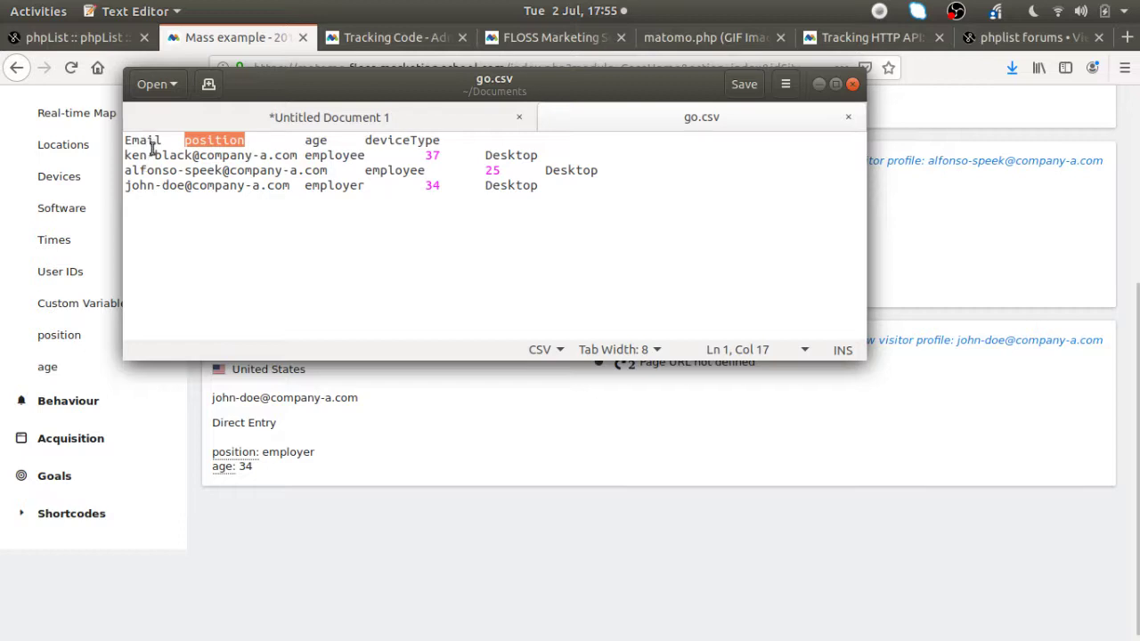
- Switch to phpList in Firefox and open the subscriber import by CSV file with email addresses and additional data
{"action": "left_click", "coordinate": [290, 513]}
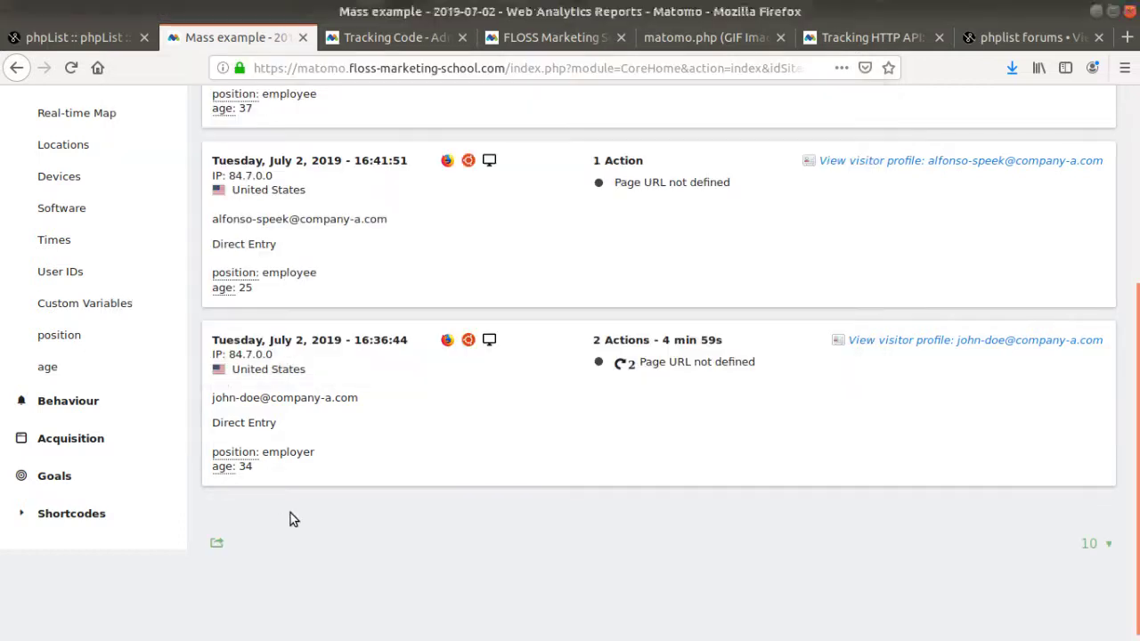
{"action": "left_click", "coordinate": [85, 38]}
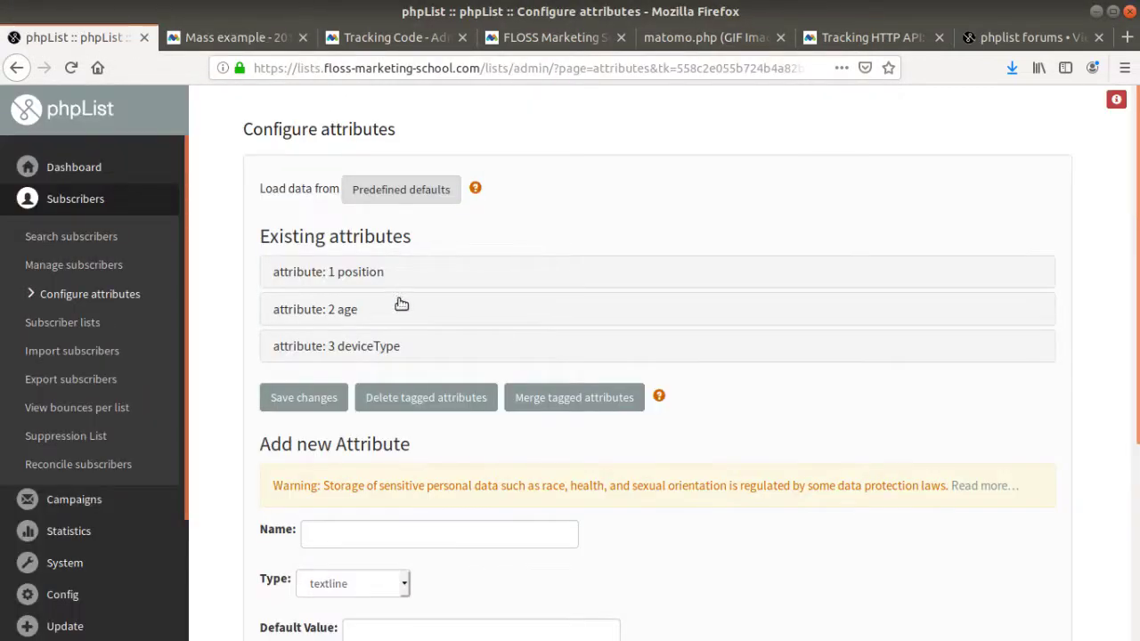
{"action": "left_click", "coordinate": [43, 351]}
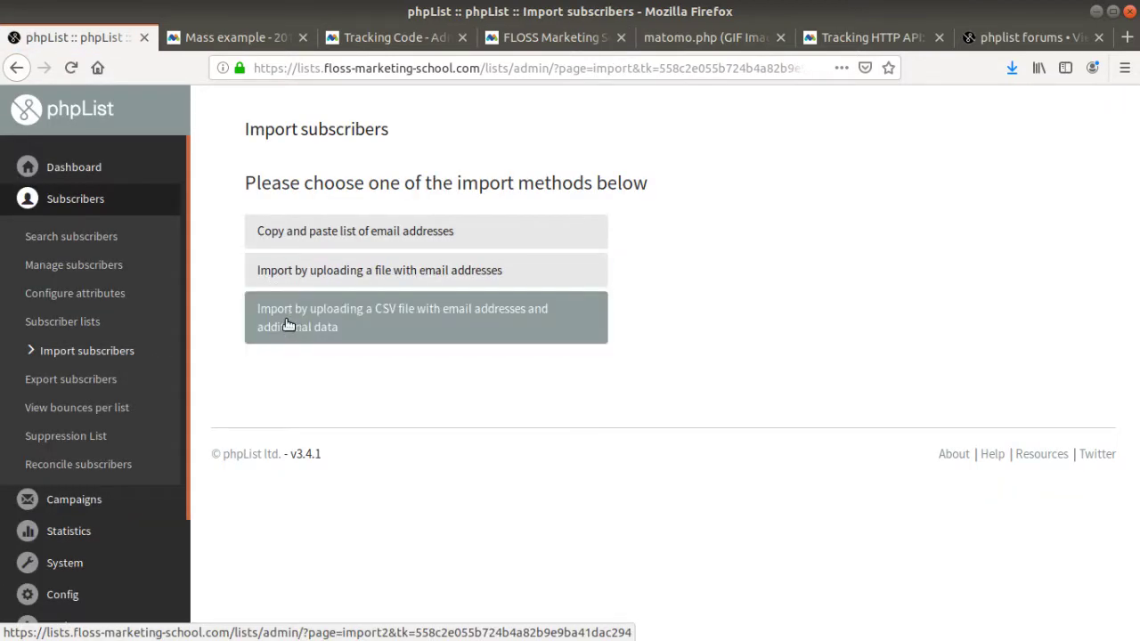
{"action": "left_click", "coordinate": [287, 325]}
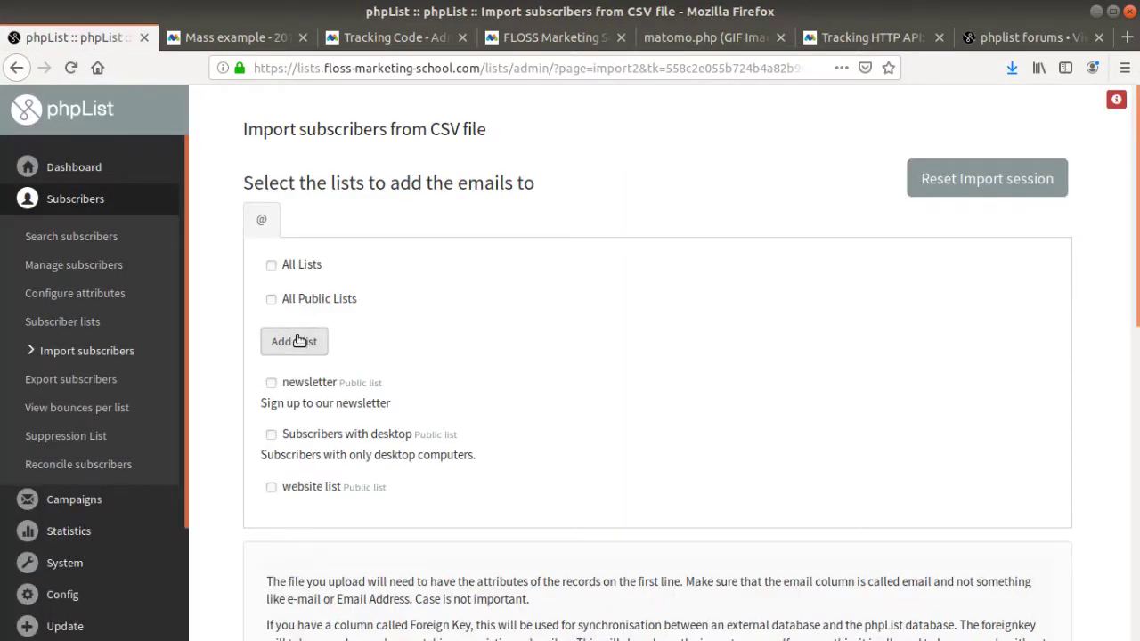
{"action": "scroll", "coordinate": [298, 342], "scroll_direction": "down", "scroll_amount": 3}
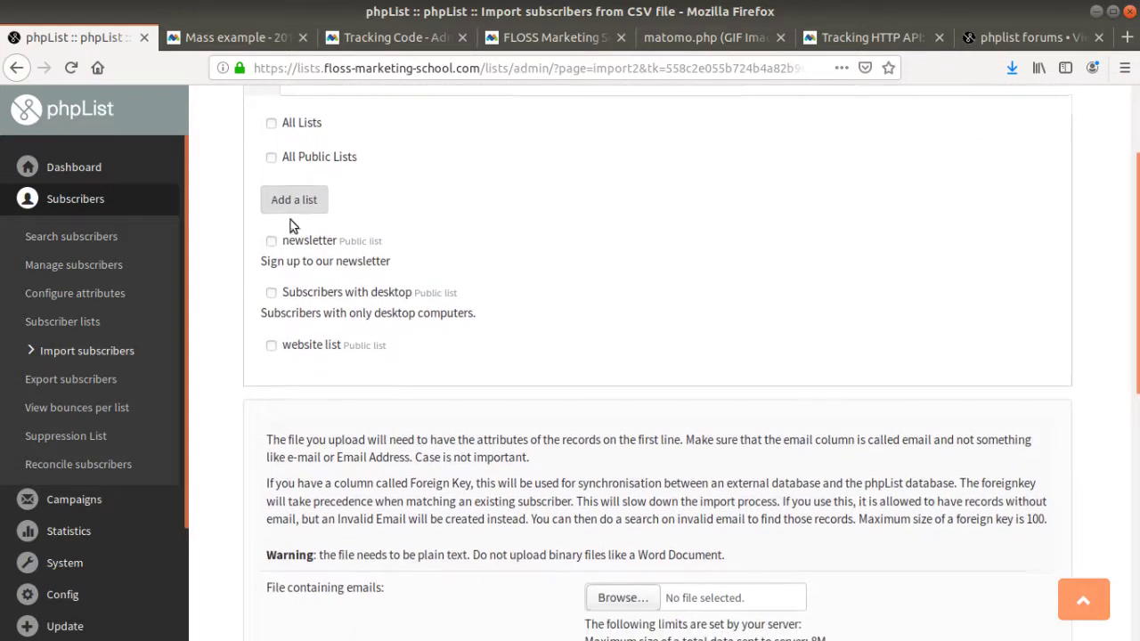
{"action": "scroll", "coordinate": [289, 225], "scroll_direction": "up", "scroll_amount": 2}
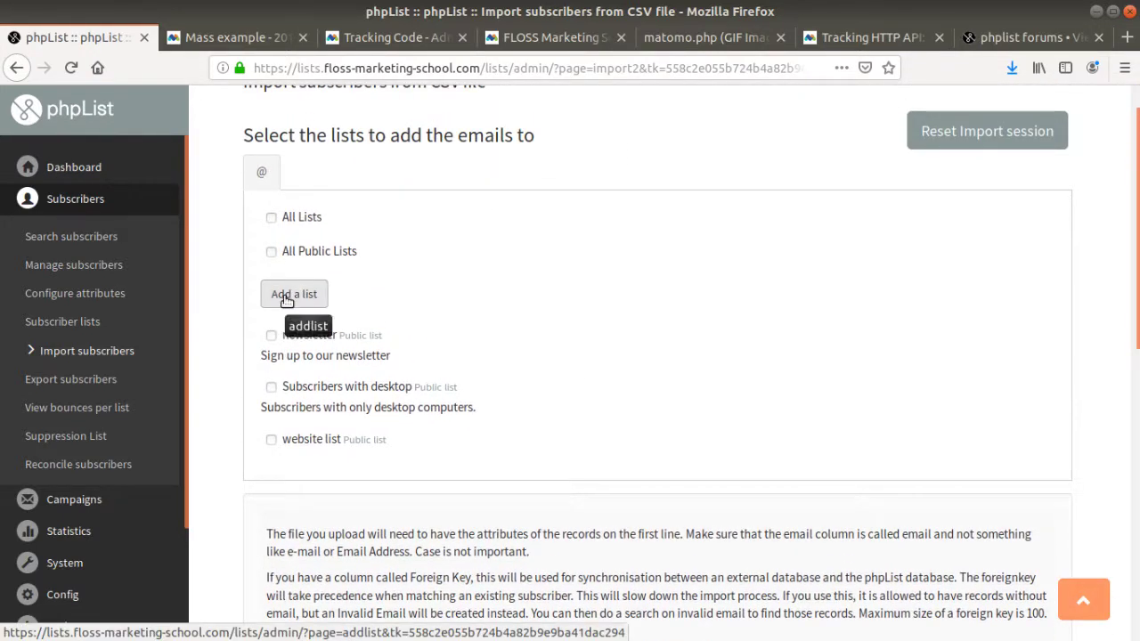
{"action": "left_click", "coordinate": [285, 296]}
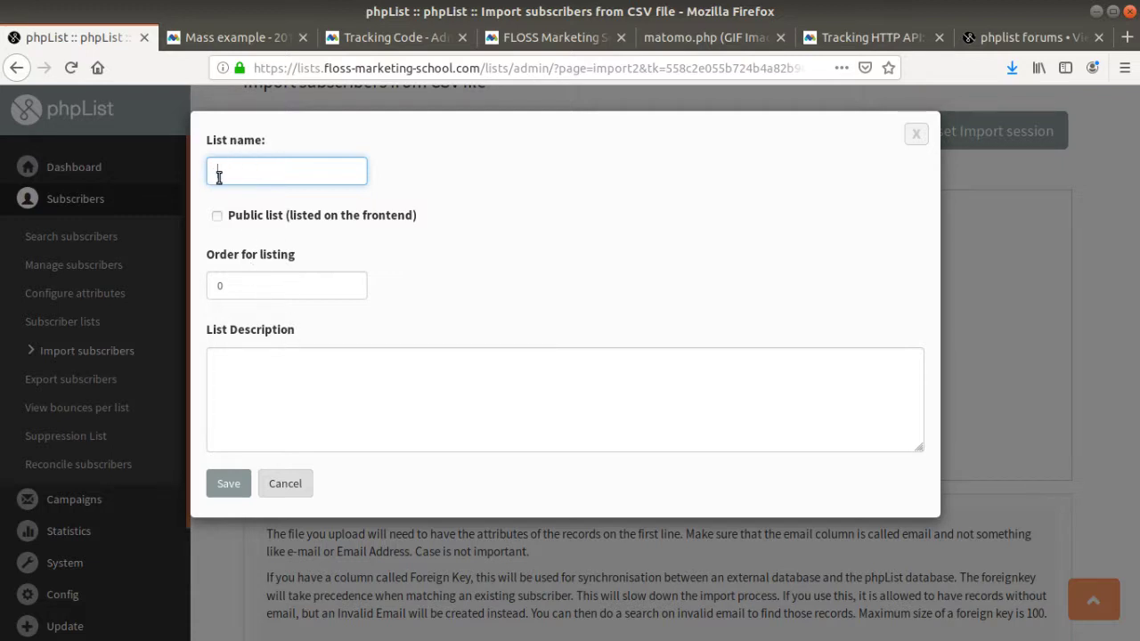
{"action": "left_click", "coordinate": [284, 483]}
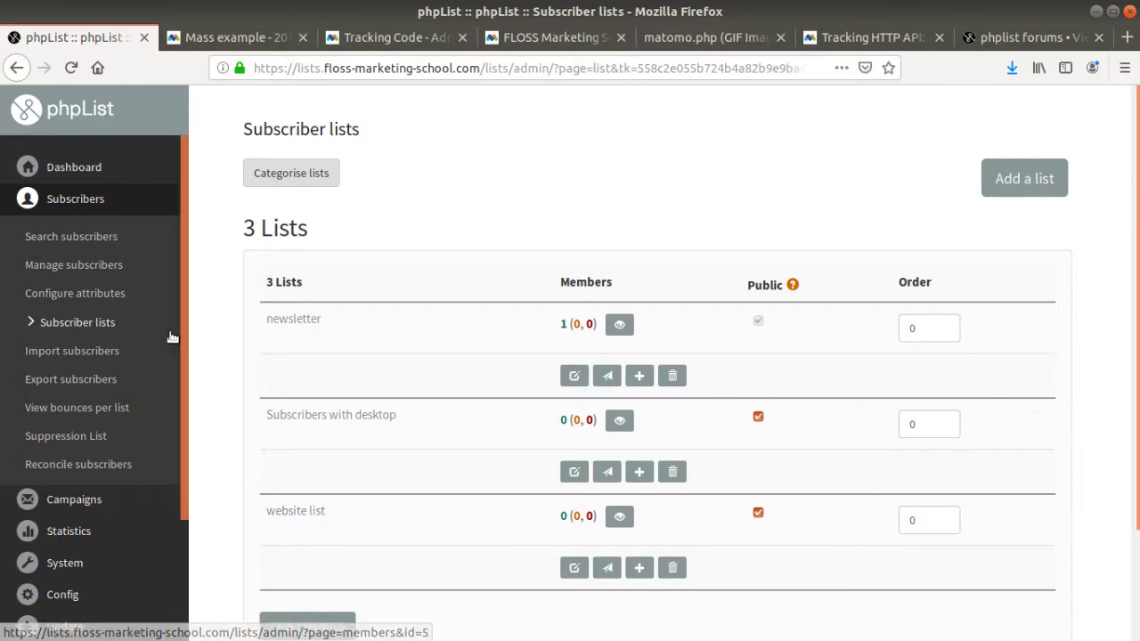
- Reopen the CSV subscriber import and select website list as the list to add the emails to
{"action": "left_click", "coordinate": [111, 355]}
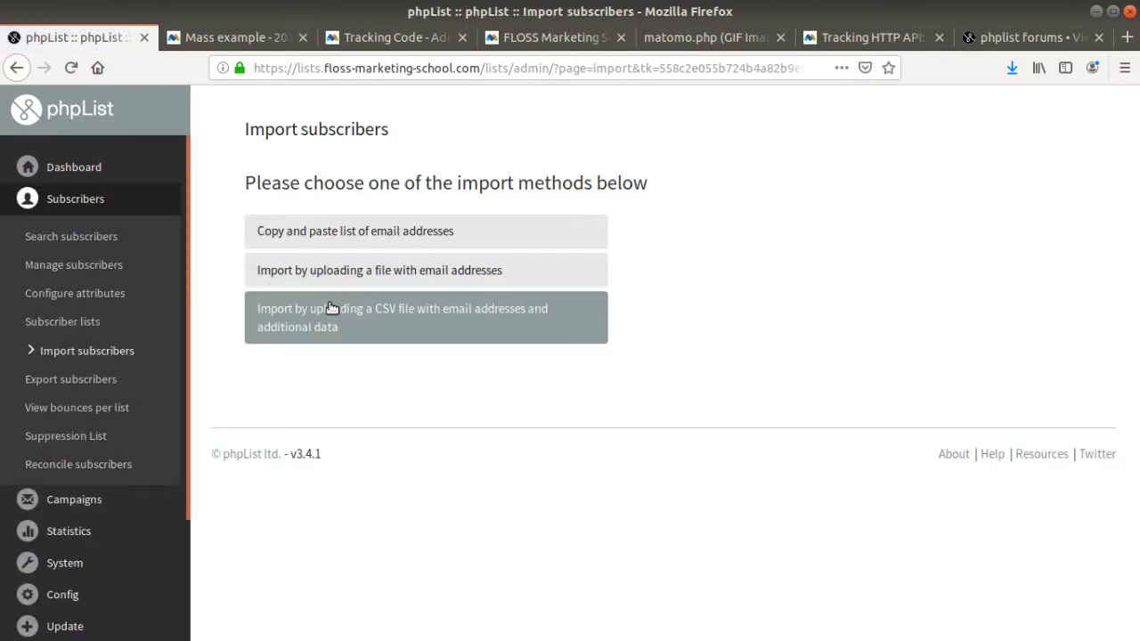
{"action": "left_click", "coordinate": [335, 304]}
{"action": "scroll", "coordinate": [296, 389], "scroll_direction": "down", "scroll_amount": 2}
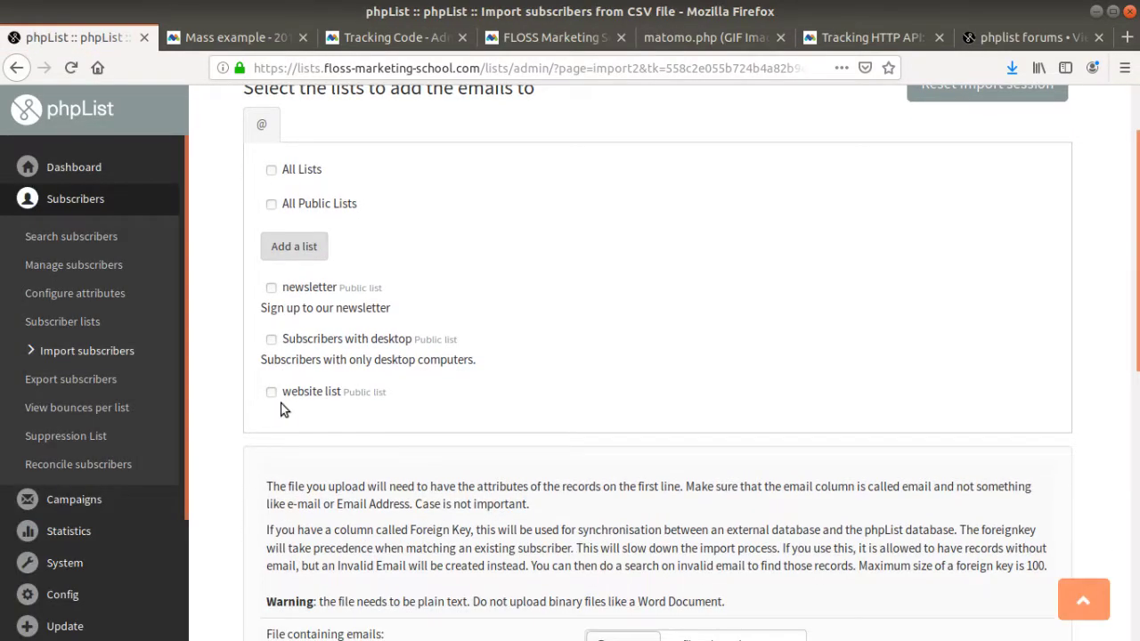
{"action": "left_click", "coordinate": [272, 393]}
- Choose go.csv from Documents as the file containing emails and run the import with test output enabled
{"action": "scroll", "coordinate": [461, 315], "scroll_direction": "down", "scroll_amount": 5}
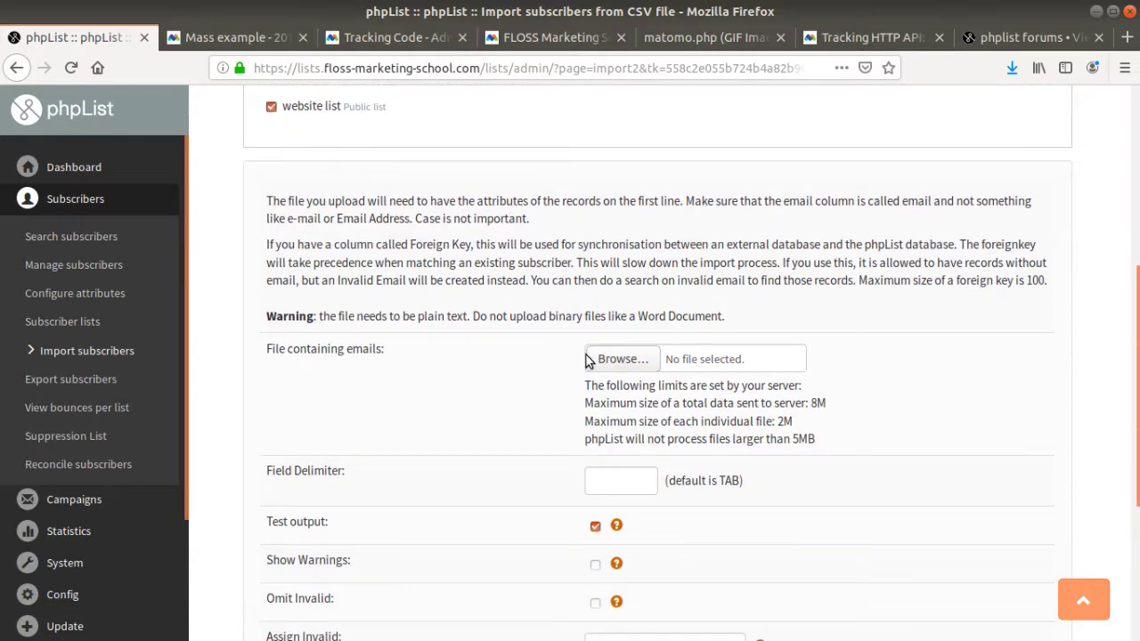
{"action": "left_click", "coordinate": [612, 364]}
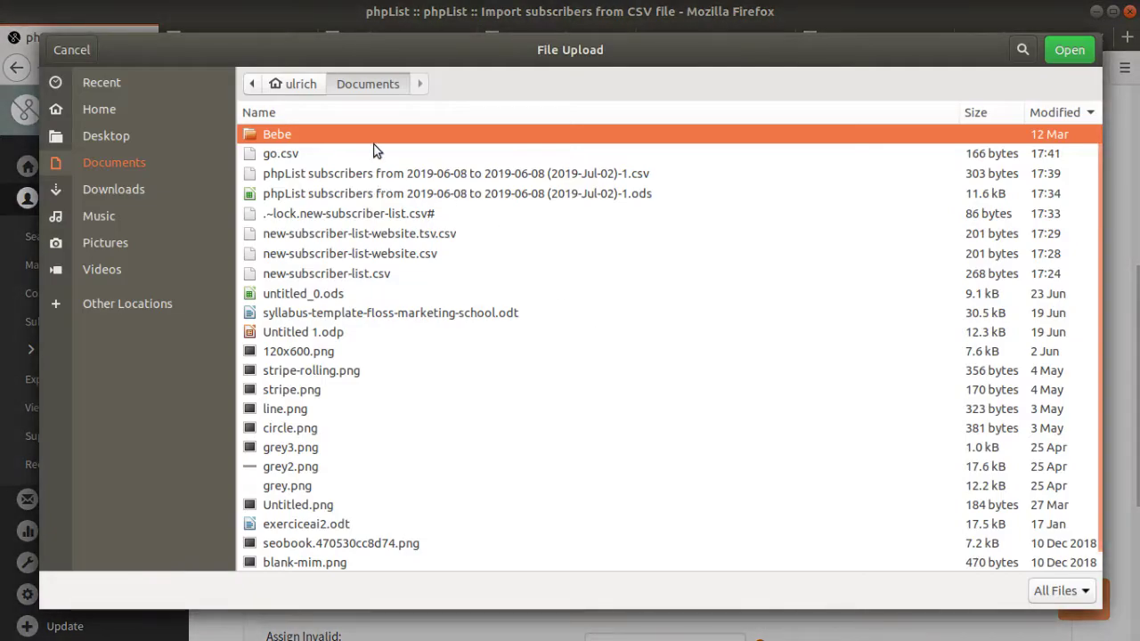
{"action": "left_click", "coordinate": [374, 154]}
{"action": "left_click", "coordinate": [1072, 47]}
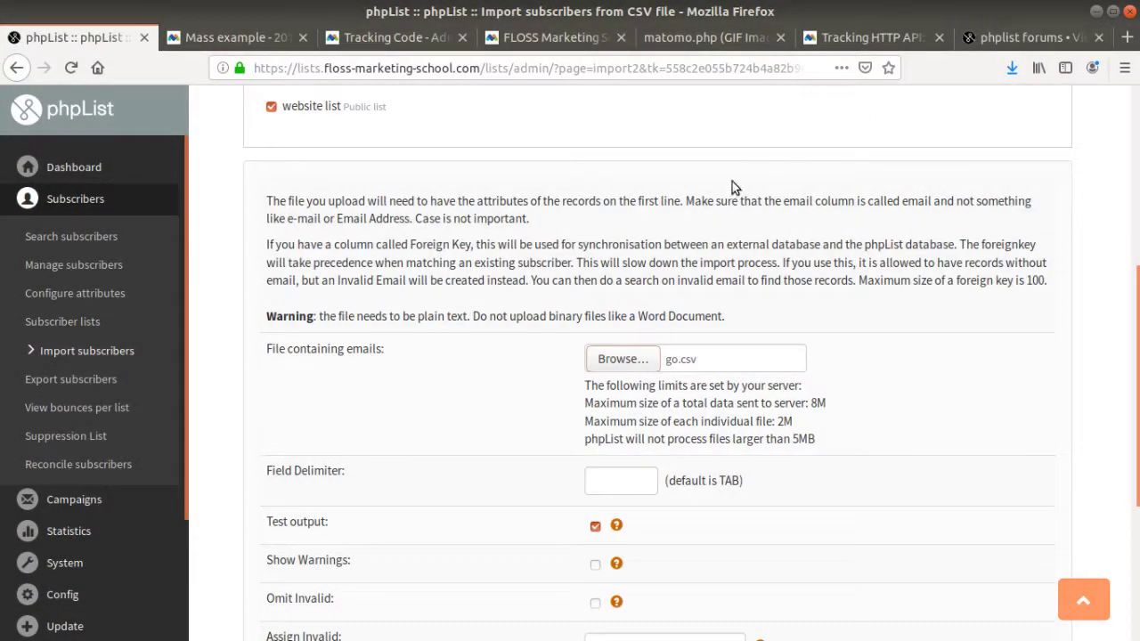
{"action": "scroll", "coordinate": [694, 250], "scroll_direction": "down", "scroll_amount": 2}
{"action": "scroll", "coordinate": [615, 356], "scroll_direction": "down", "scroll_amount": 4}
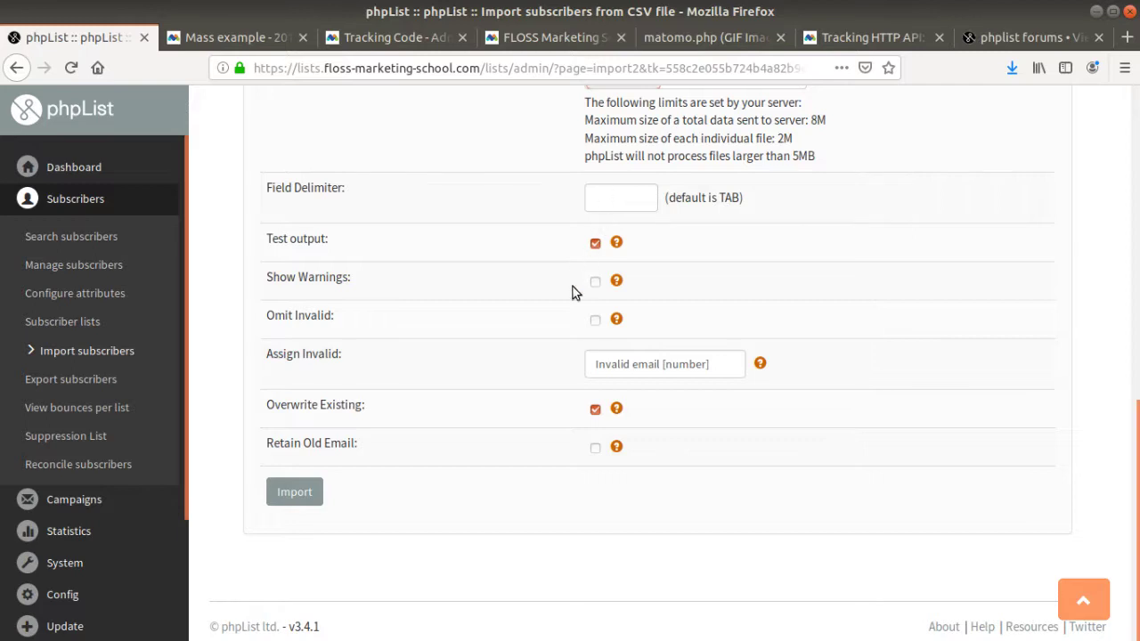
{"action": "left_click", "coordinate": [303, 490]}
- Examine the import's test output, checking each subscriber's email, position, age and deviceType
{"action": "scroll", "coordinate": [406, 294], "scroll_direction": "down", "scroll_amount": 5}
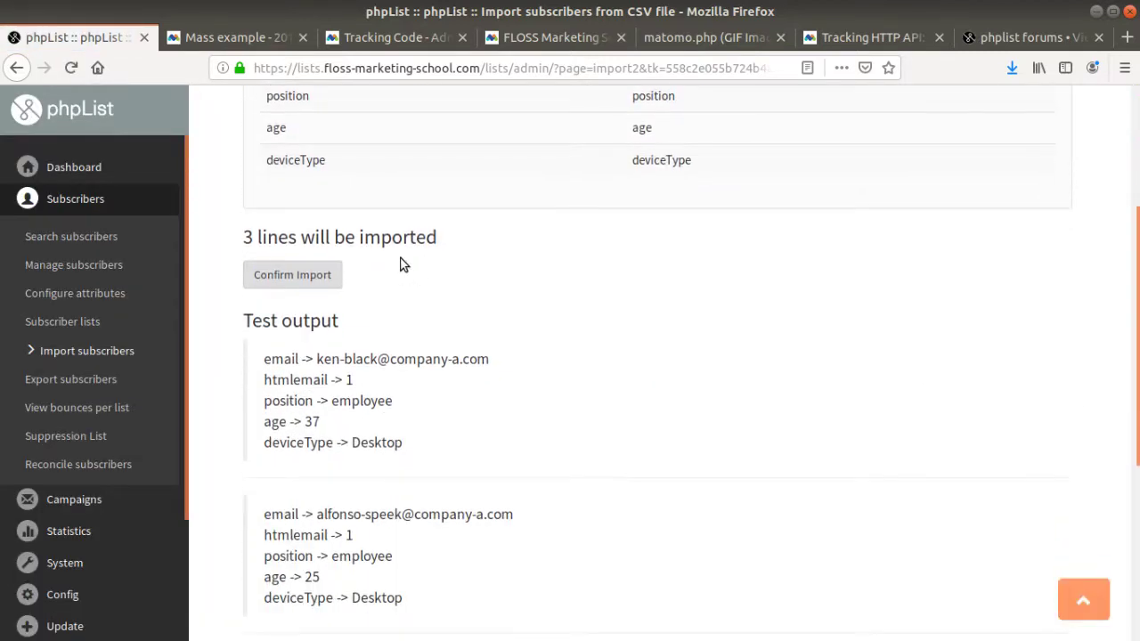
{"action": "scroll", "coordinate": [403, 259], "scroll_direction": "down", "scroll_amount": 2}
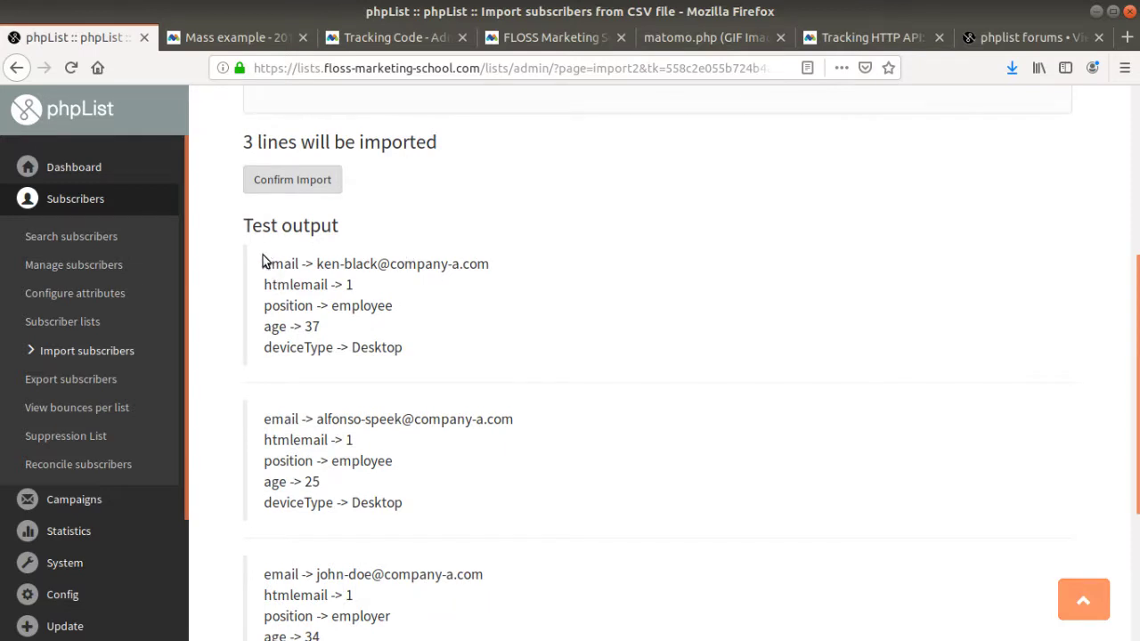
{"action": "left_click_drag", "start_coordinate": [244, 228], "coordinate": [491, 262]}
{"action": "scroll", "coordinate": [431, 278], "scroll_direction": "down", "scroll_amount": 2}
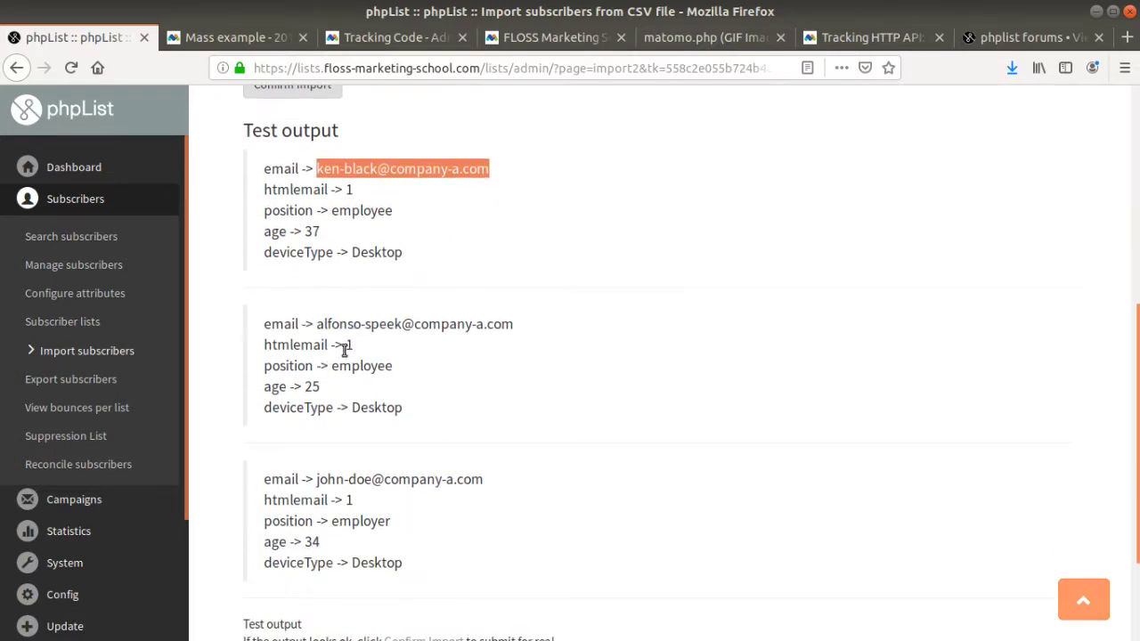
{"action": "left_click_drag", "start_coordinate": [327, 360], "coordinate": [395, 358]}
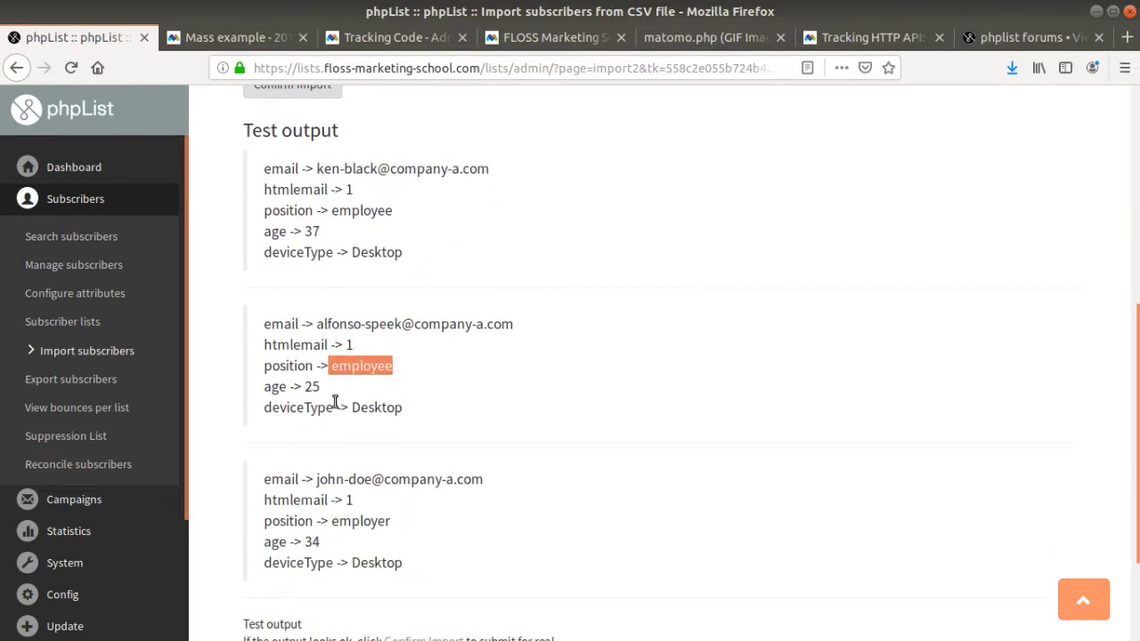
{"action": "scroll", "coordinate": [330, 401], "scroll_direction": "down", "scroll_amount": 3}
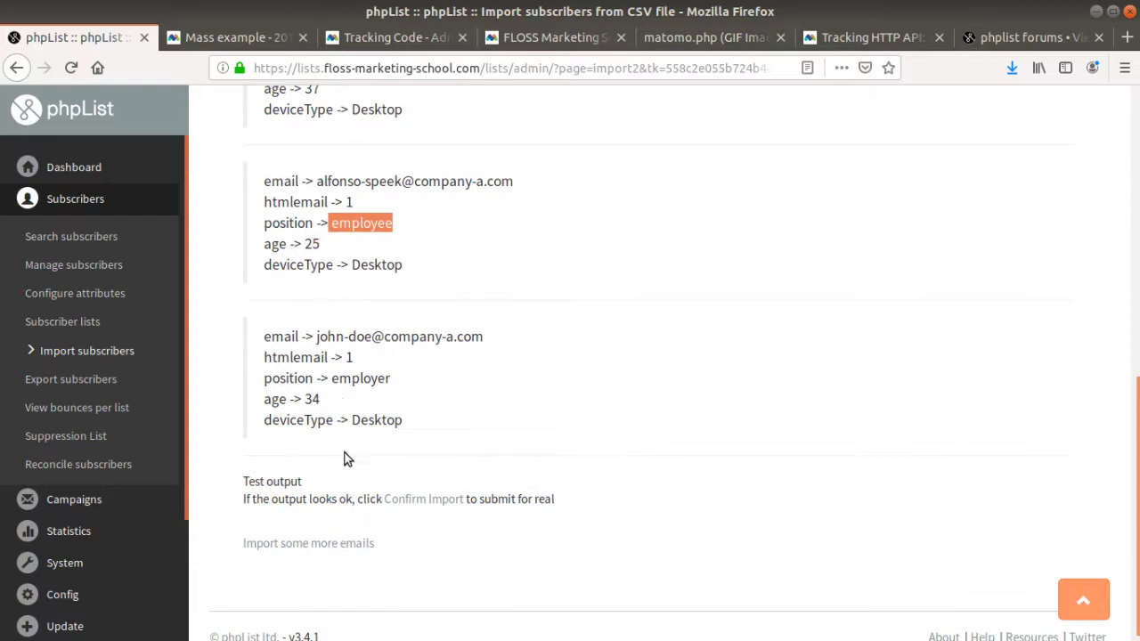
- Confirm the tested CSV import so the subscribers are submitted for real, and check the import result
{"action": "scroll", "coordinate": [400, 446], "scroll_direction": "down", "scroll_amount": 1}
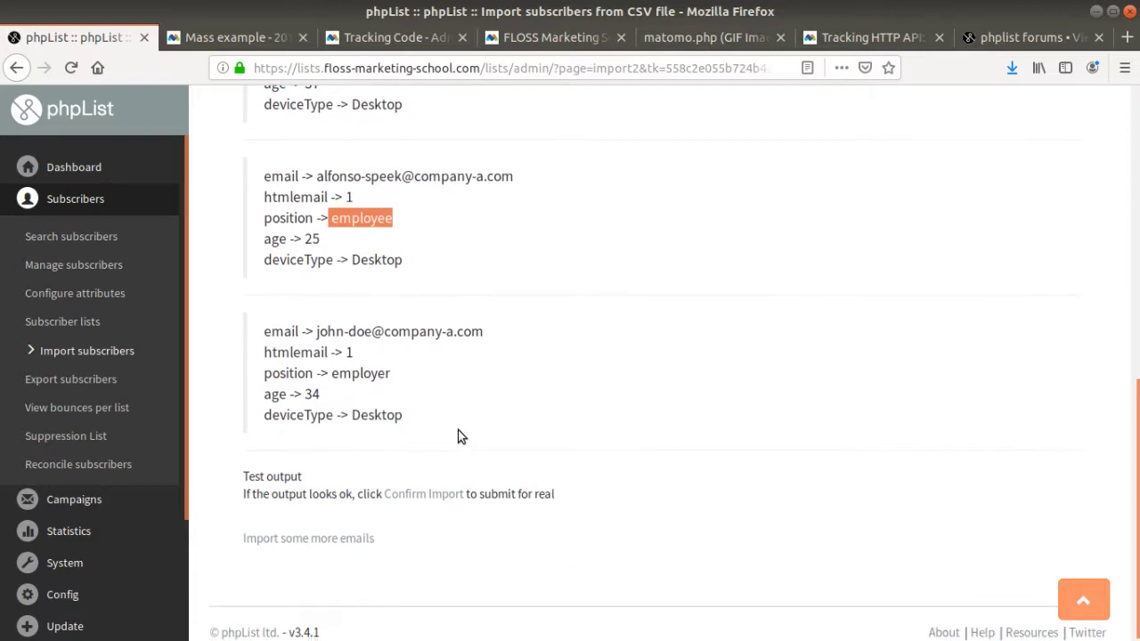
{"action": "left_click", "coordinate": [421, 490]}
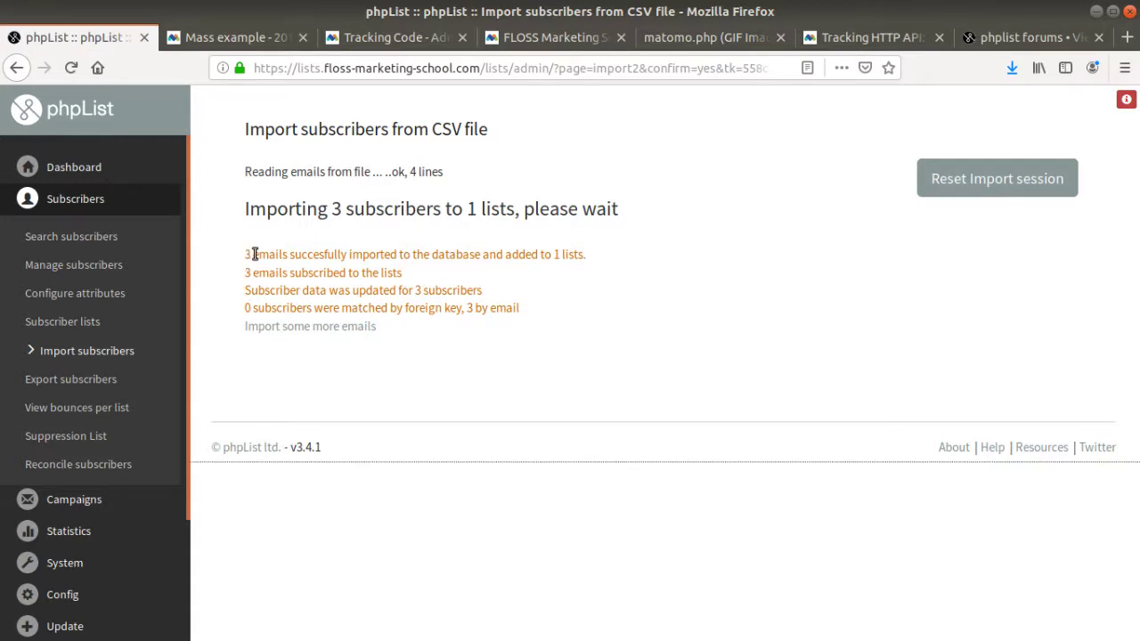
{"action": "left_click_drag", "start_coordinate": [247, 255], "coordinate": [592, 263]}
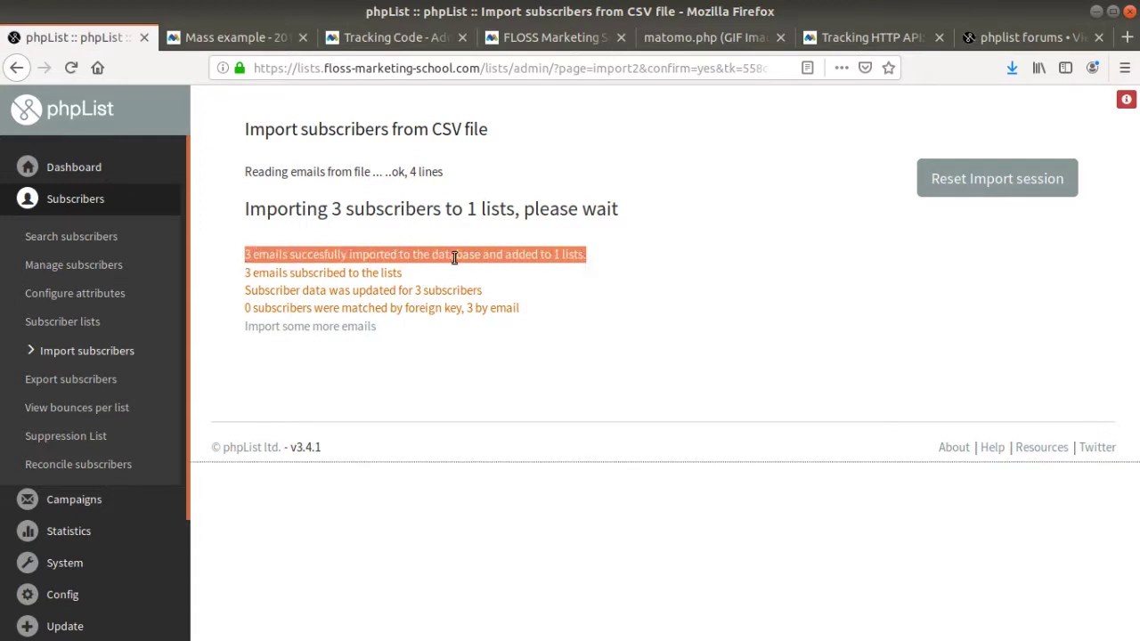
- Open the subscriber search from the subscriber management functions and look through the list of subscribers
{"action": "left_click", "coordinate": [89, 267]}
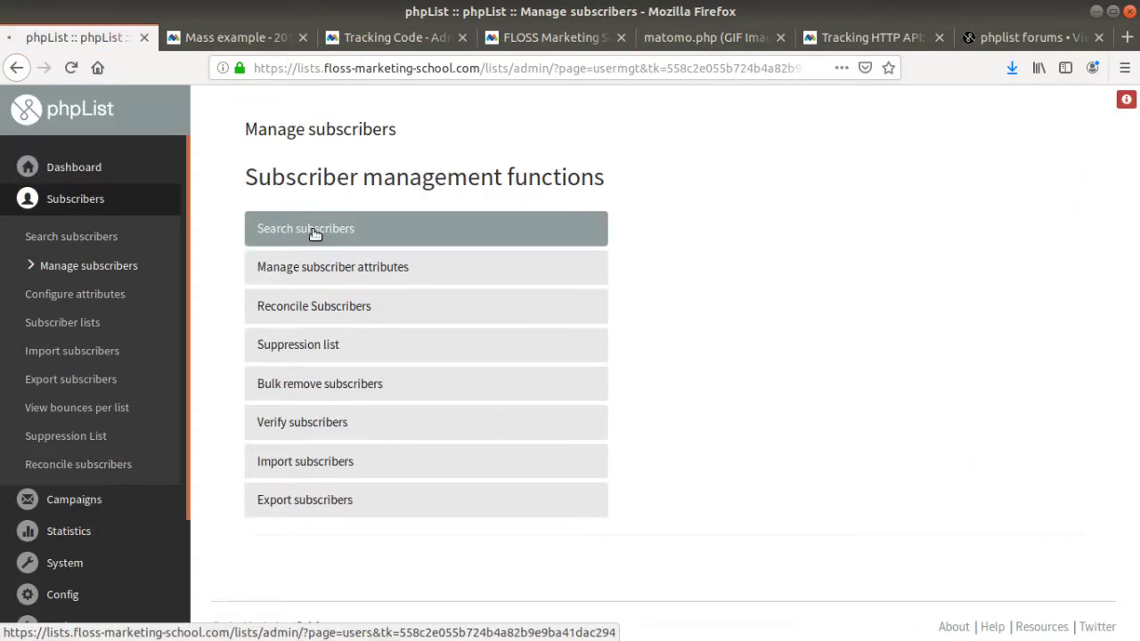
{"action": "left_click", "coordinate": [313, 232]}
{"action": "scroll", "coordinate": [407, 387], "scroll_direction": "down", "scroll_amount": 5}
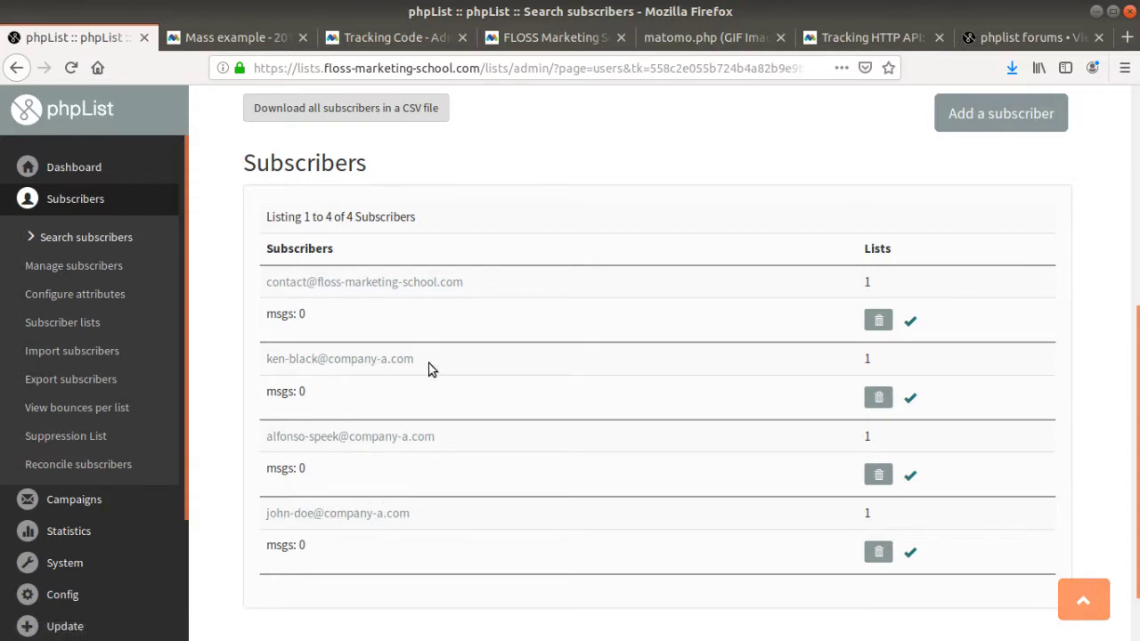
{"action": "scroll", "coordinate": [368, 440], "scroll_direction": "up", "scroll_amount": 1}
{"action": "scroll", "coordinate": [368, 440], "scroll_direction": "up", "scroll_amount": 2}
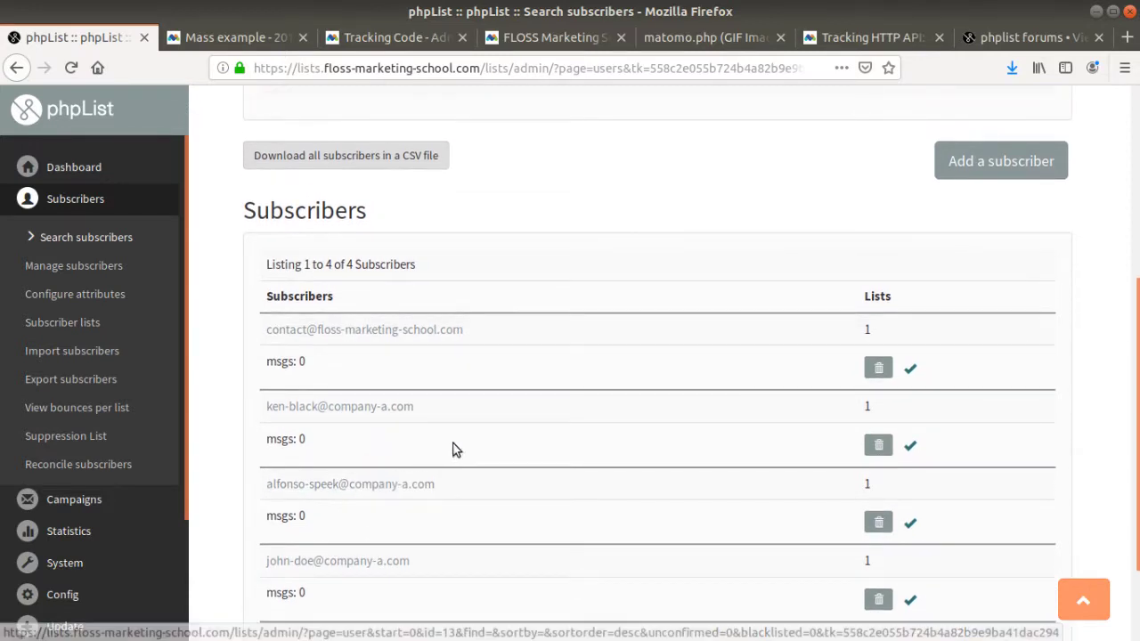
- Open the profile of the second listed subscriber and examine its position, age and deviceType attributes
{"action": "left_click", "coordinate": [363, 409]}
{"action": "scroll", "coordinate": [407, 353], "scroll_direction": "down", "scroll_amount": 6}
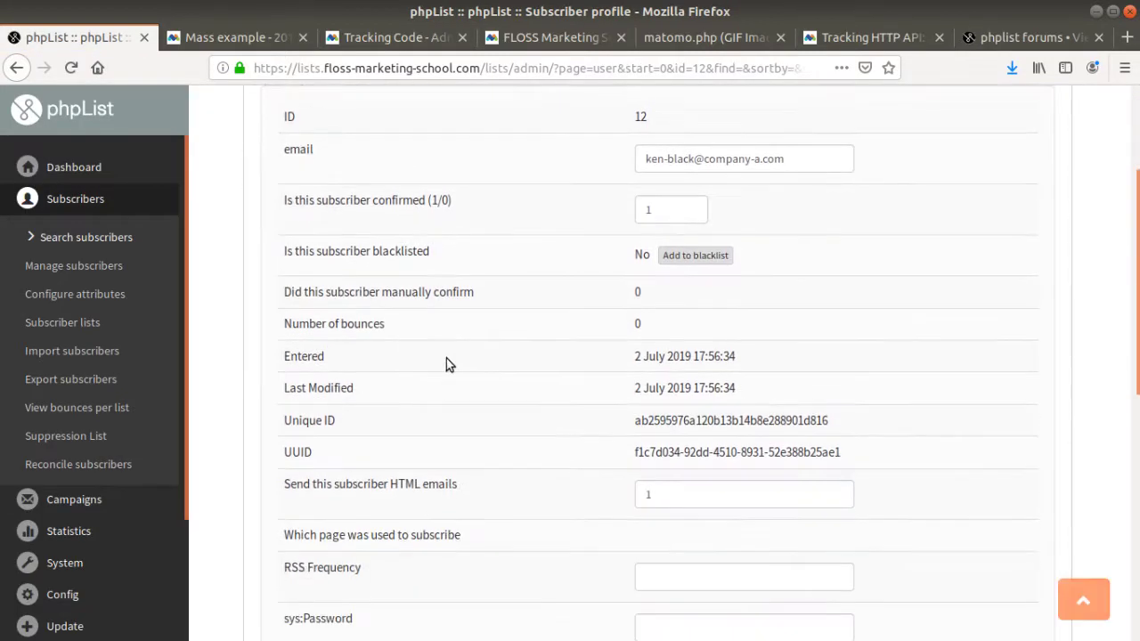
{"action": "scroll", "coordinate": [455, 410], "scroll_direction": "down", "scroll_amount": 2}
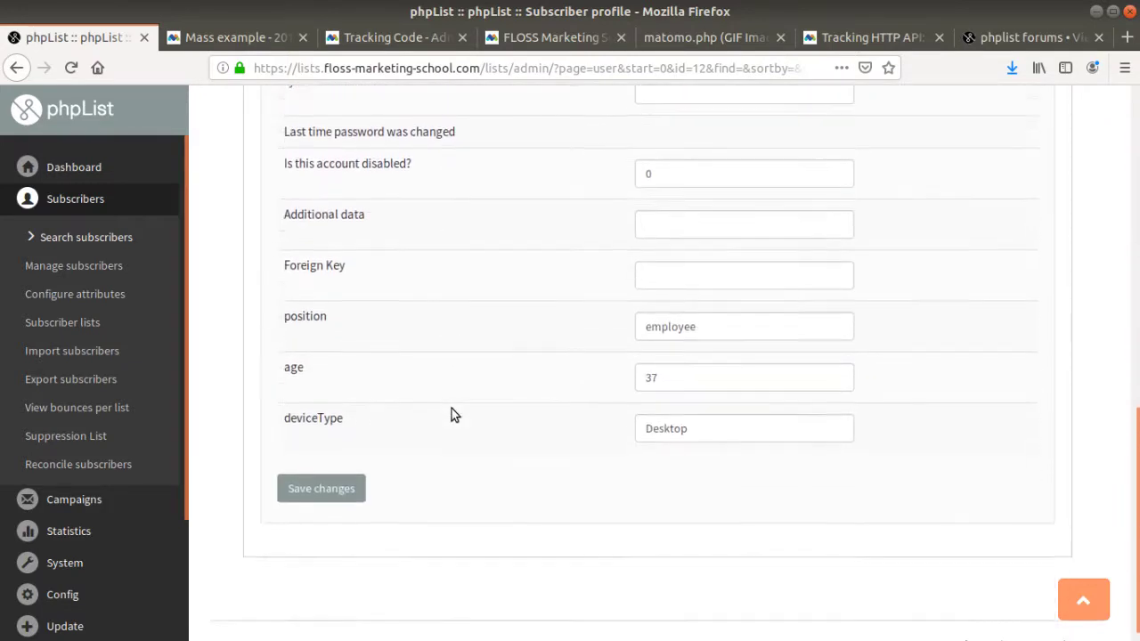
{"action": "double_click", "coordinate": [292, 353]}
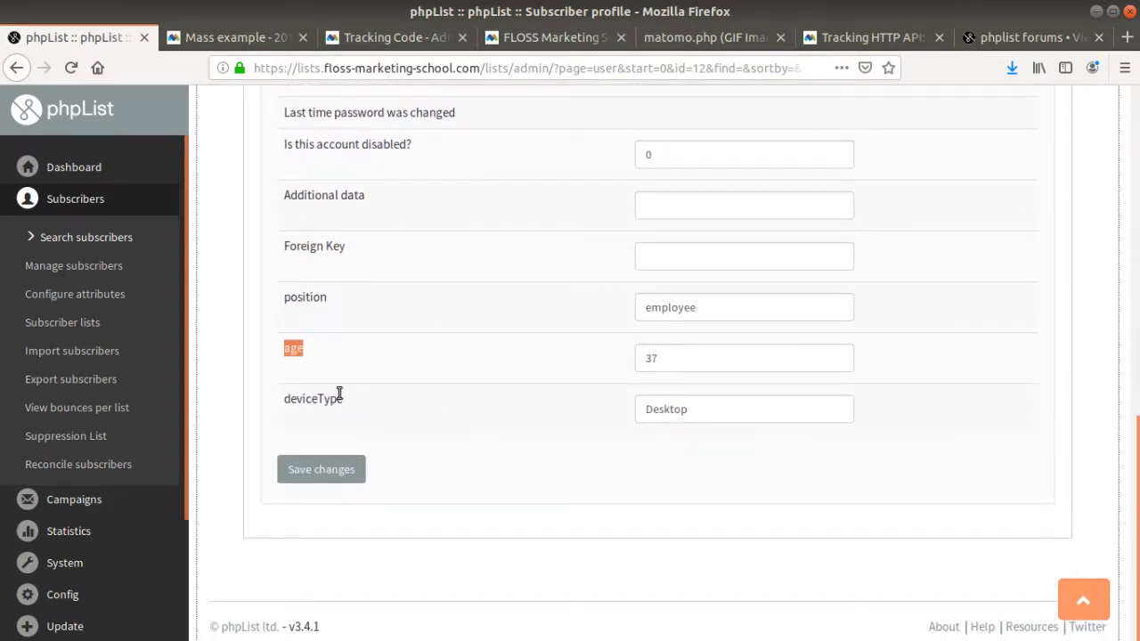
{"action": "left_click_drag", "start_coordinate": [352, 411], "coordinate": [287, 401]}
{"action": "scroll", "coordinate": [313, 431], "scroll_direction": "up", "scroll_amount": 1}
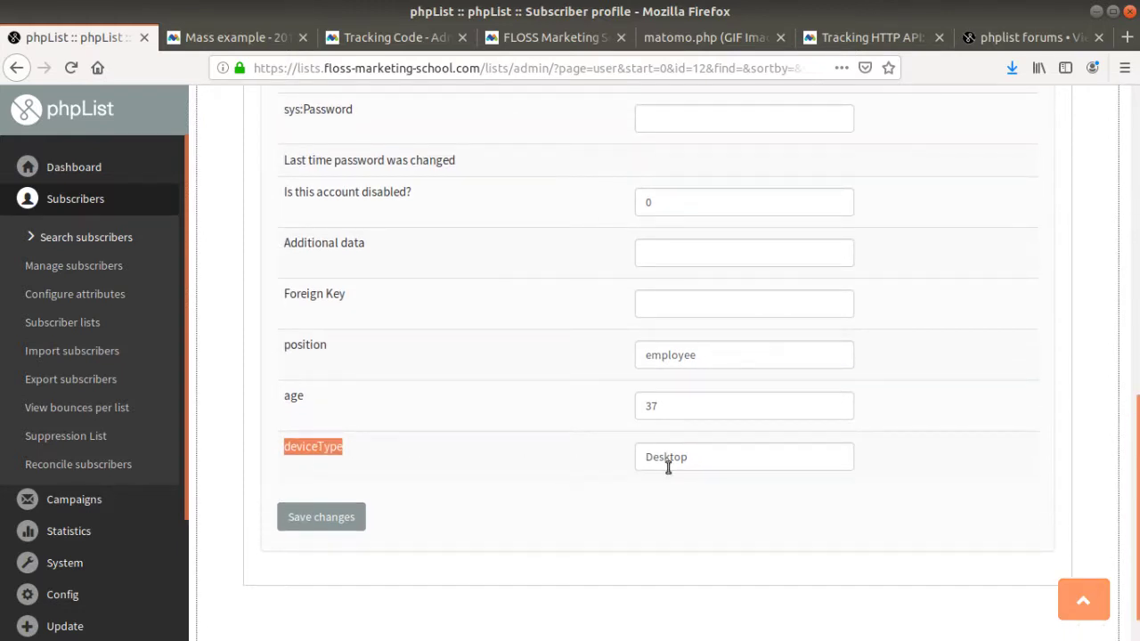
{"action": "left_click_drag", "start_coordinate": [686, 460], "coordinate": [651, 460]}
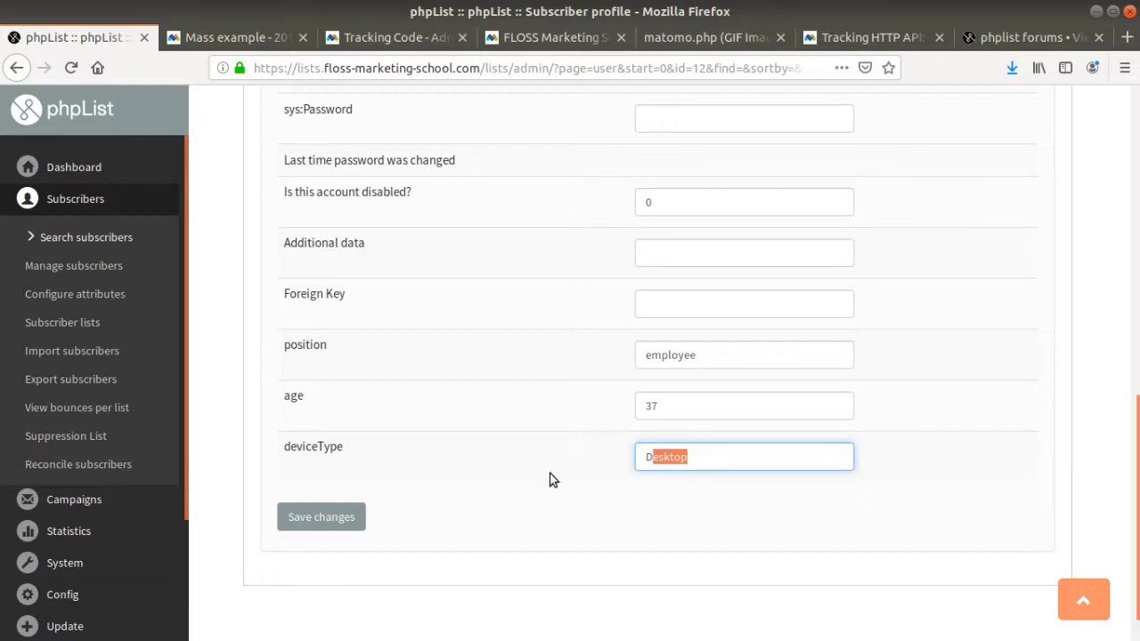
{"action": "scroll", "coordinate": [529, 491], "scroll_direction": "up", "scroll_amount": 2}
{"action": "left_click_drag", "start_coordinate": [692, 507], "coordinate": [602, 500]}
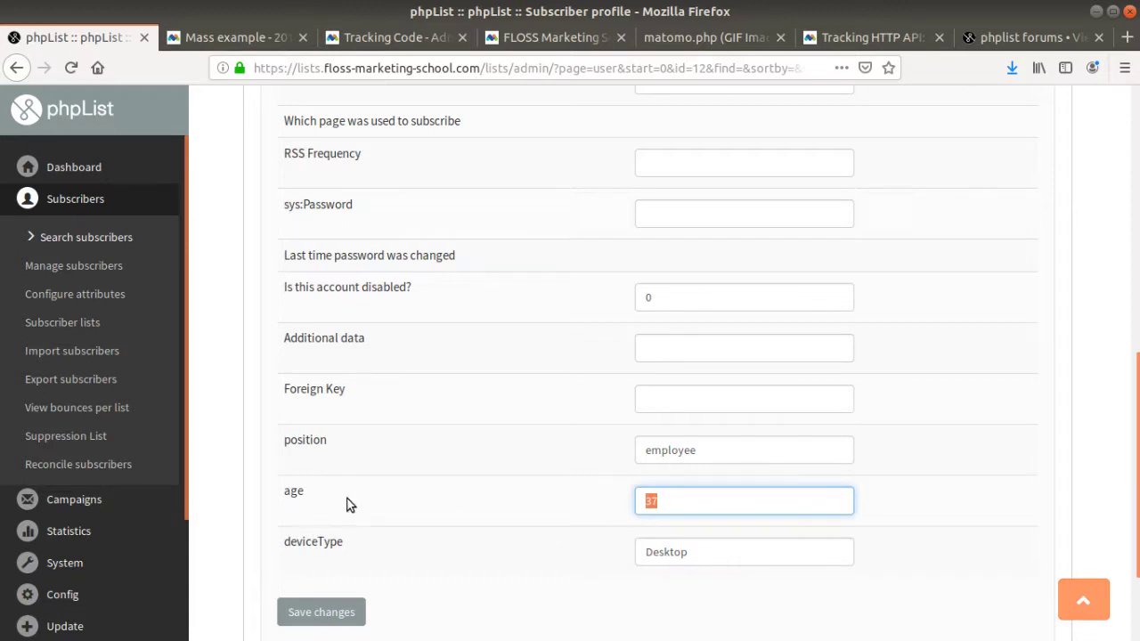
{"action": "scroll", "coordinate": [357, 497], "scroll_direction": "up", "scroll_amount": 8}
{"action": "scroll", "coordinate": [366, 497], "scroll_direction": "up", "scroll_amount": 5}
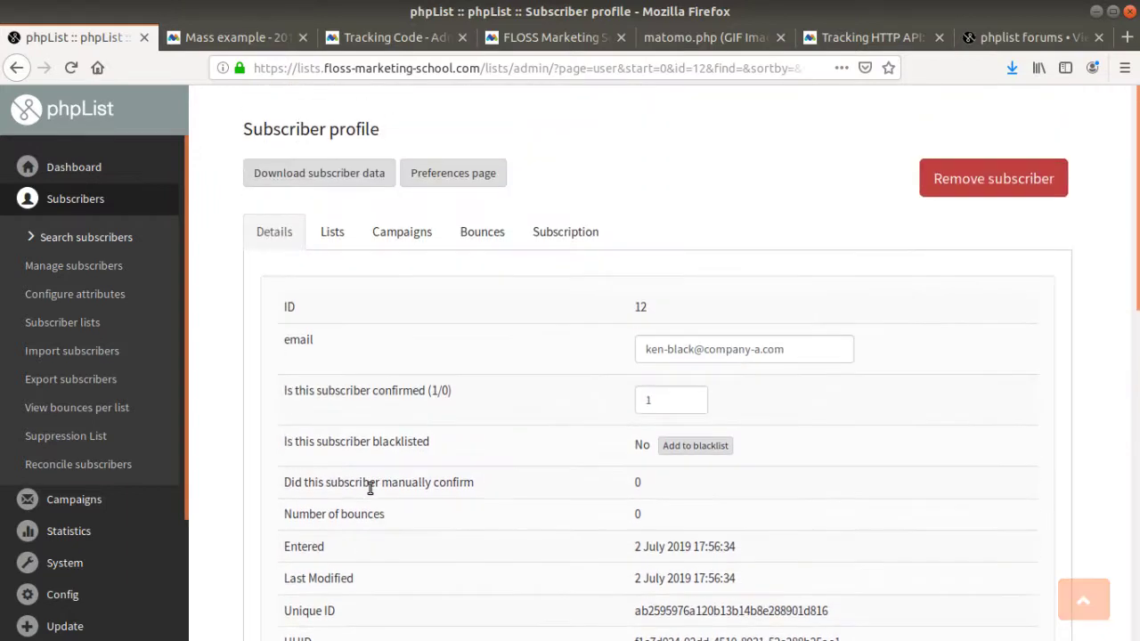